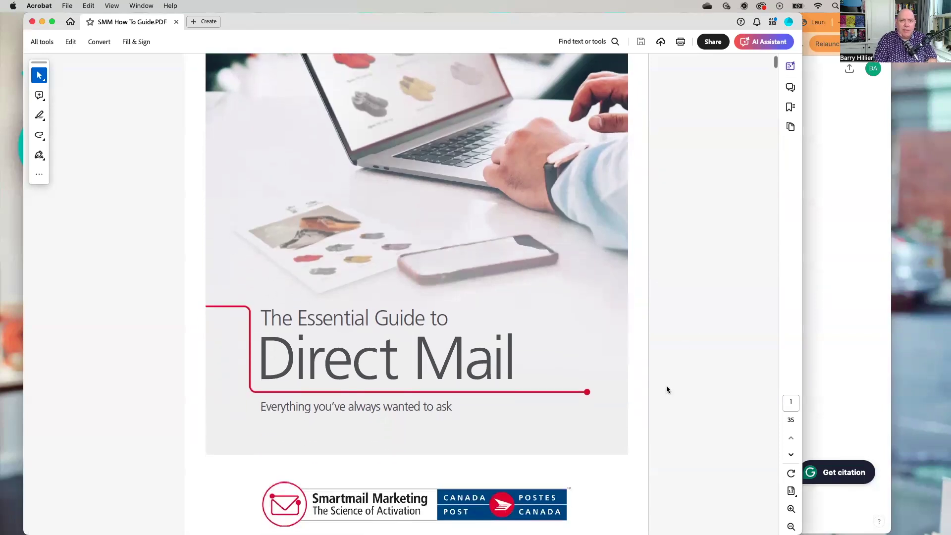
# - Read through the direct mail guide to the page 6 checklist on defining the strategy and assessing resources
pyautogui.scroll(-15, 666, 389)
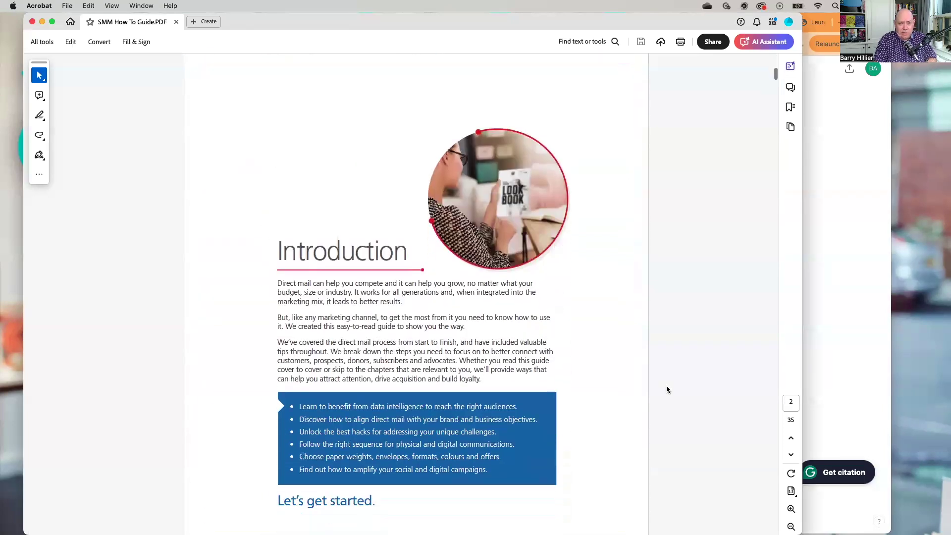
pyautogui.scroll(-20, 666, 389)
pyautogui.scroll(-20, 666, 389)
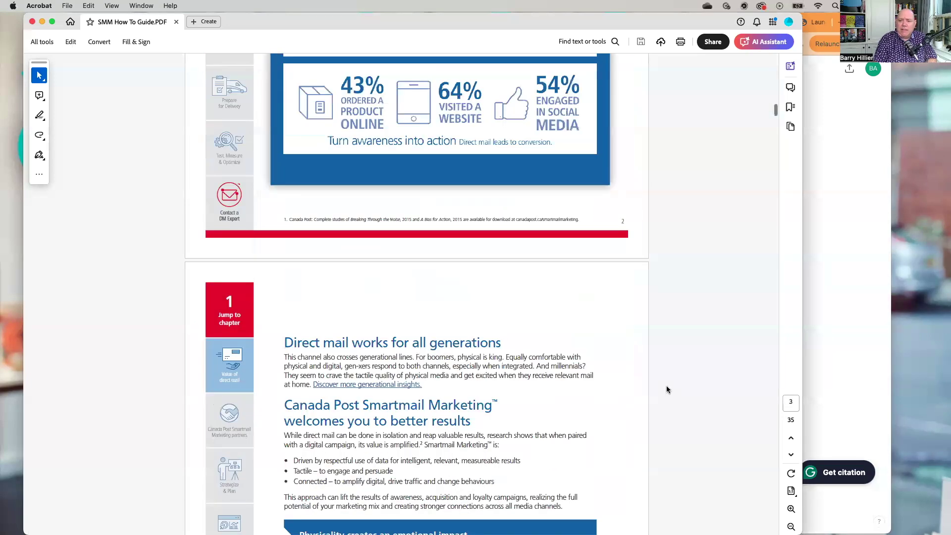
pyautogui.scroll(-20, 667, 389)
pyautogui.scroll(-20, 666, 390)
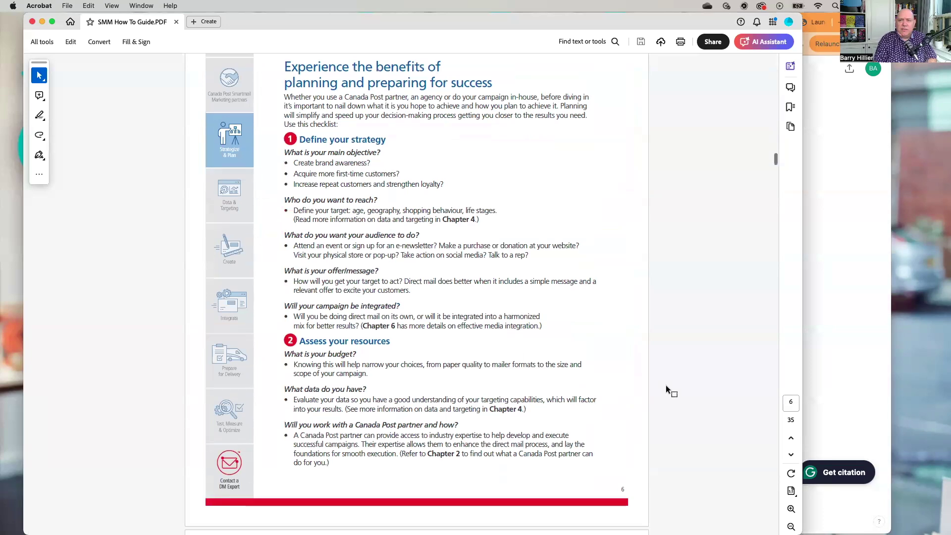
pyautogui.scroll(2, 667, 389)
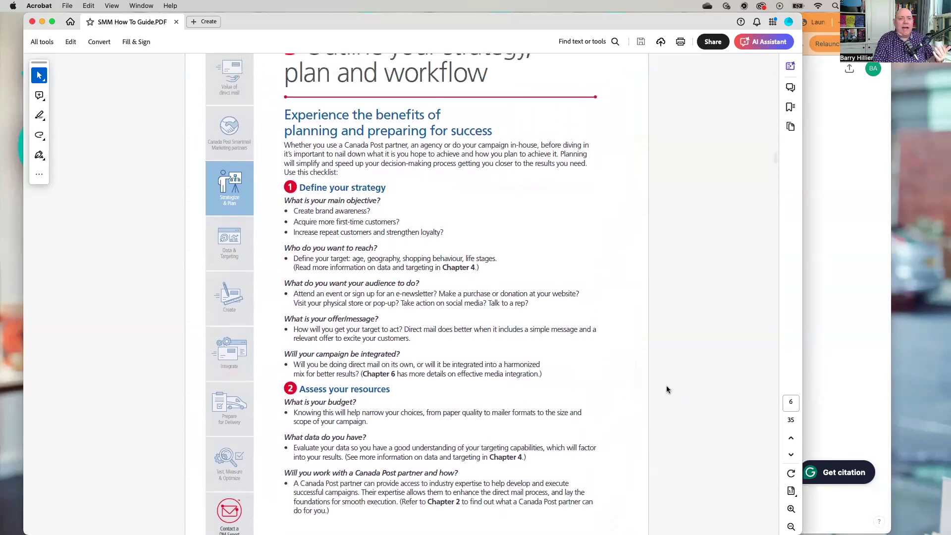
pyautogui.scroll(-1, 666, 389)
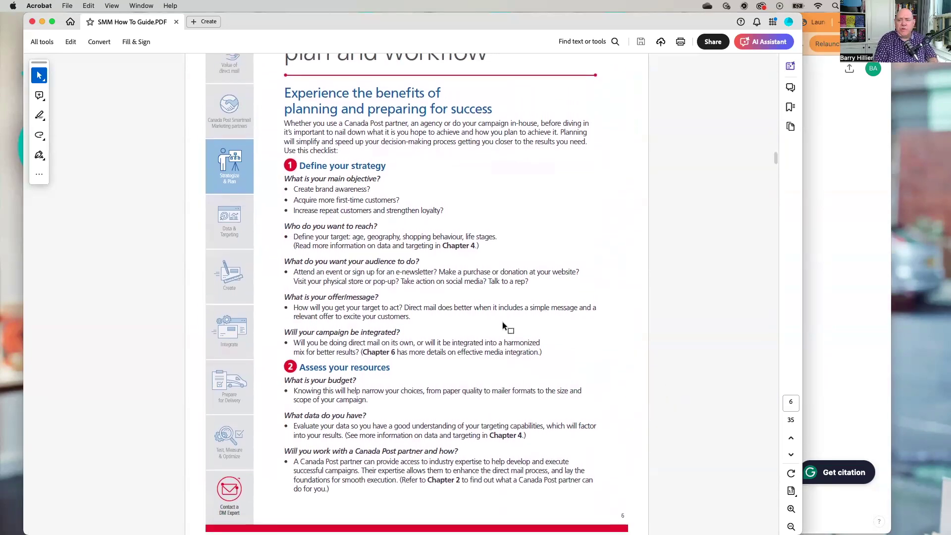
pyautogui.scroll(-4, 468, 301)
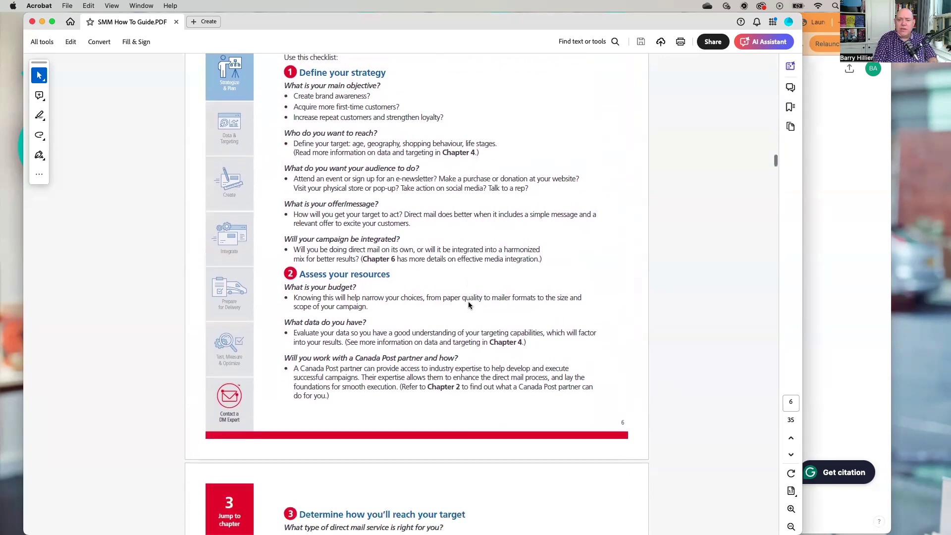
pyautogui.scroll(6, 385, 177)
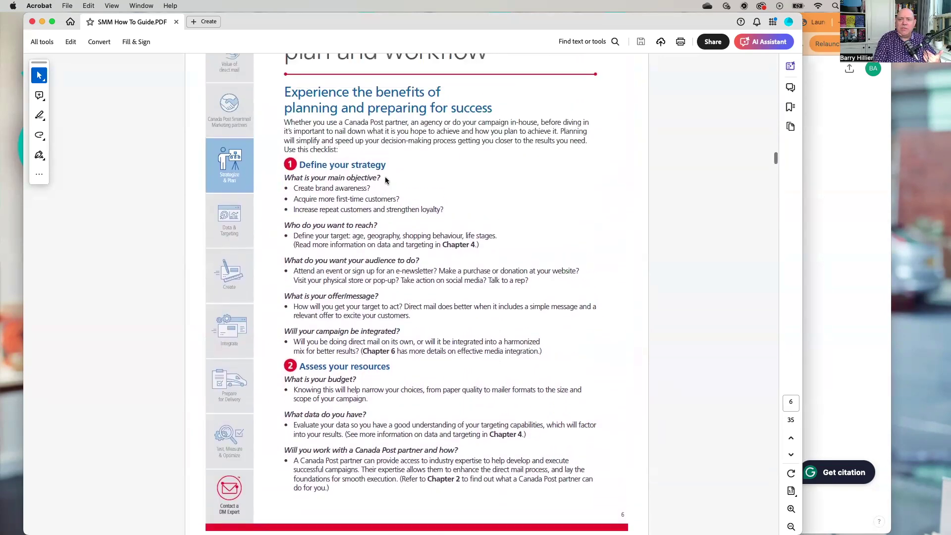
# - Minimize the PDF guide and, in the ChatGPT conversation behind it, review the checklist prompt and the first suggested Kebaonish campaign strategy
pyautogui.click(41, 21)
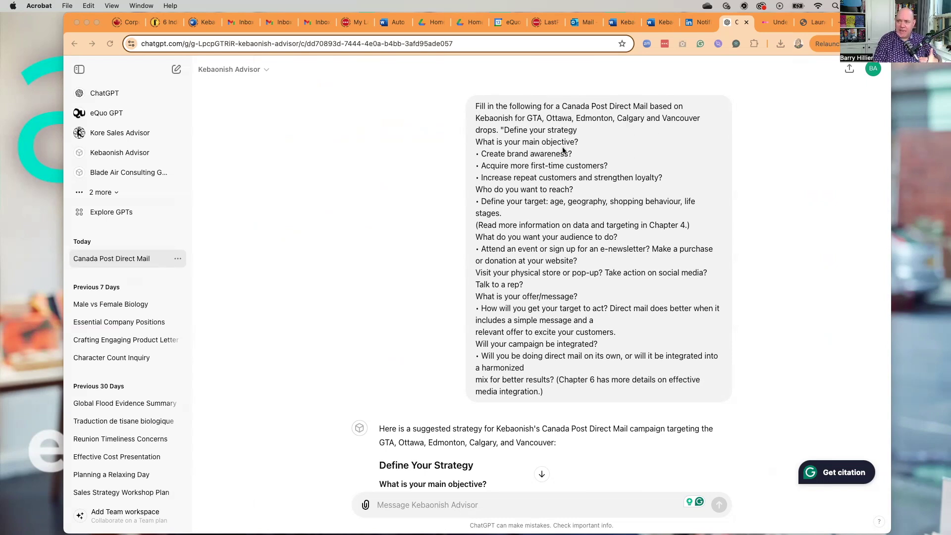
pyautogui.scroll(-3, 353, 231)
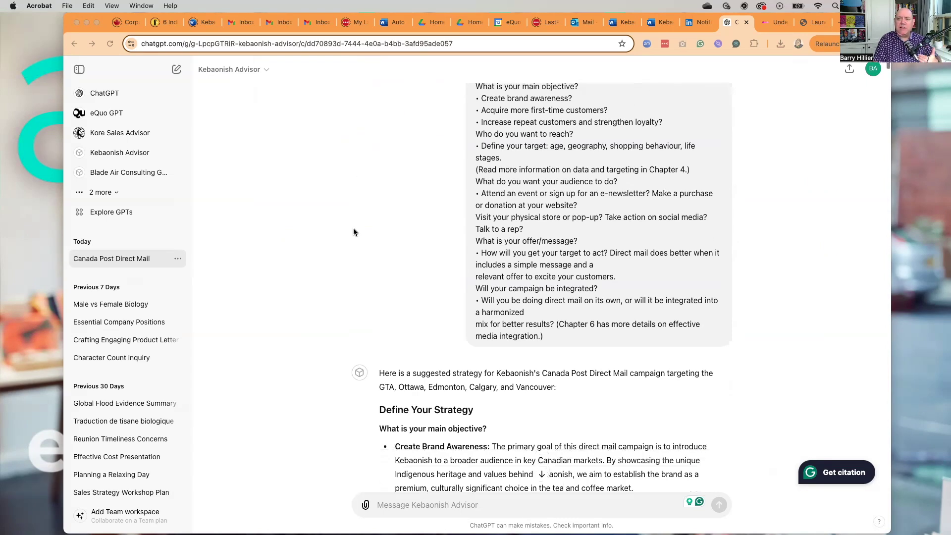
pyautogui.scroll(-4, 353, 231)
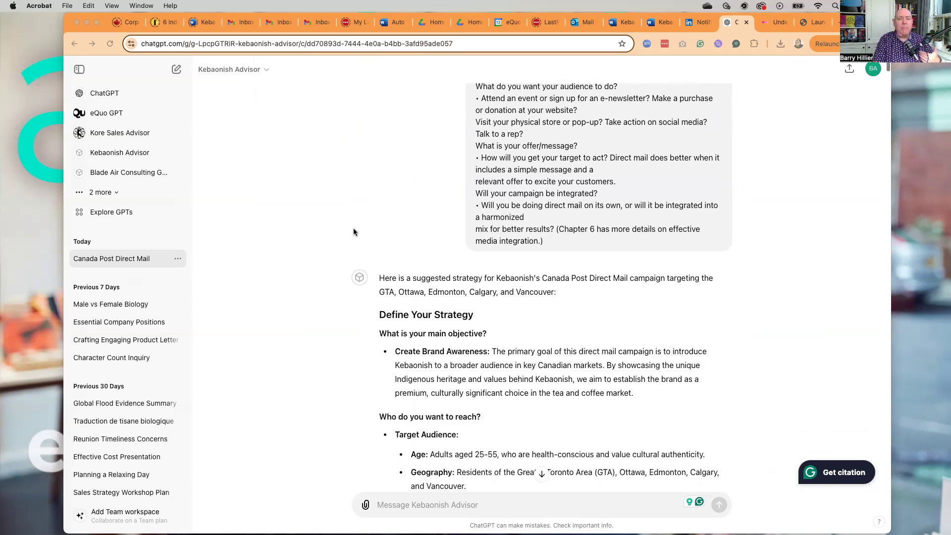
pyautogui.scroll(-7, 315, 334)
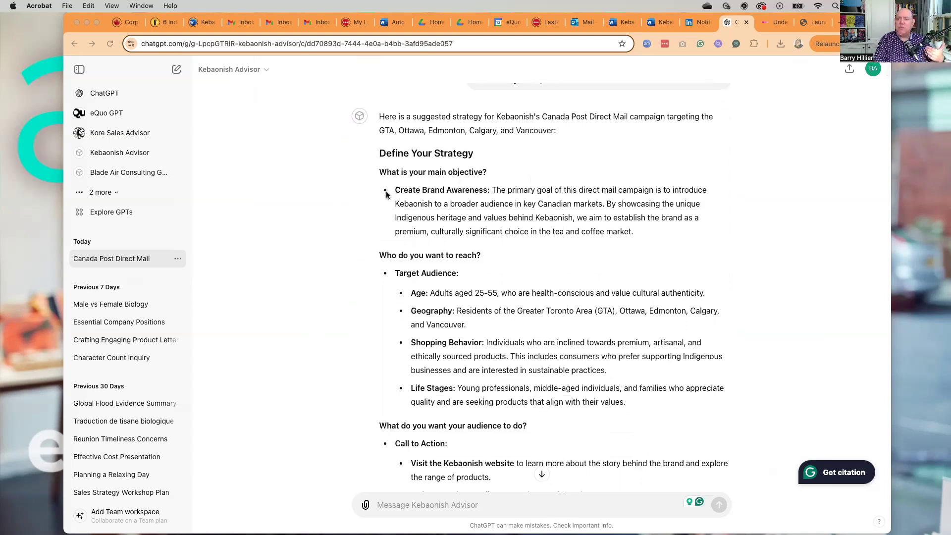
pyautogui.scroll(-8, 326, 306)
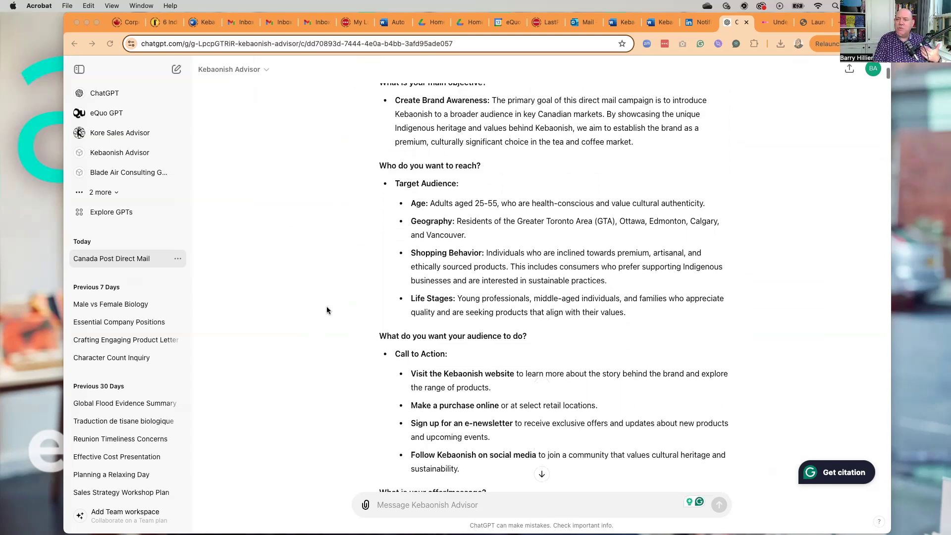
pyautogui.scroll(-5, 326, 310)
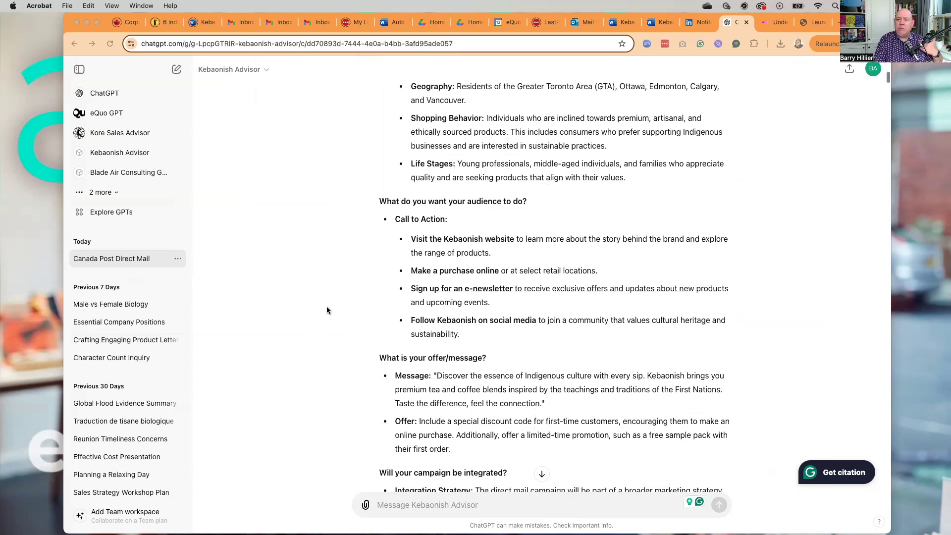
pyautogui.scroll(-2, 327, 310)
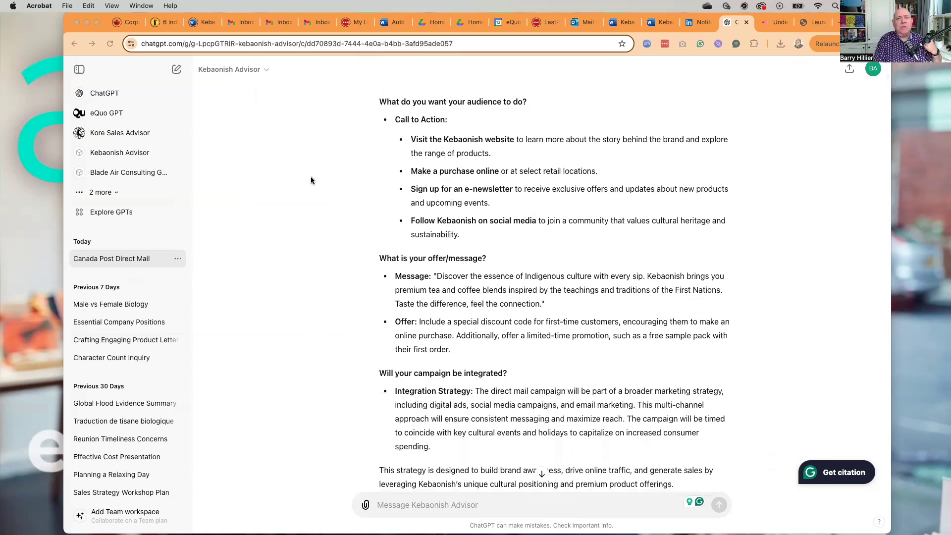
pyautogui.scroll(-7, 311, 180)
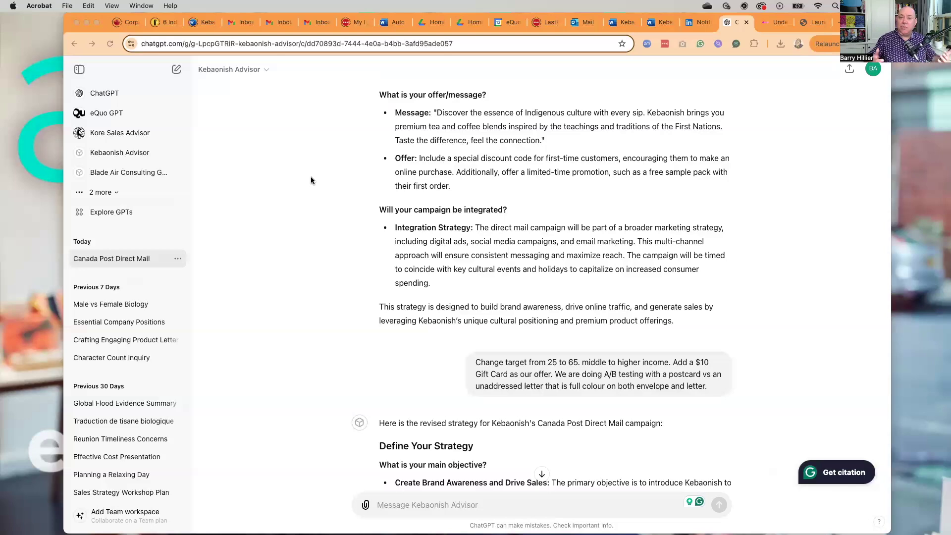
# - Review the prompt changing the target, offer and A/B testing, and the revised strategy that answers it
pyautogui.scroll(-4, 311, 180)
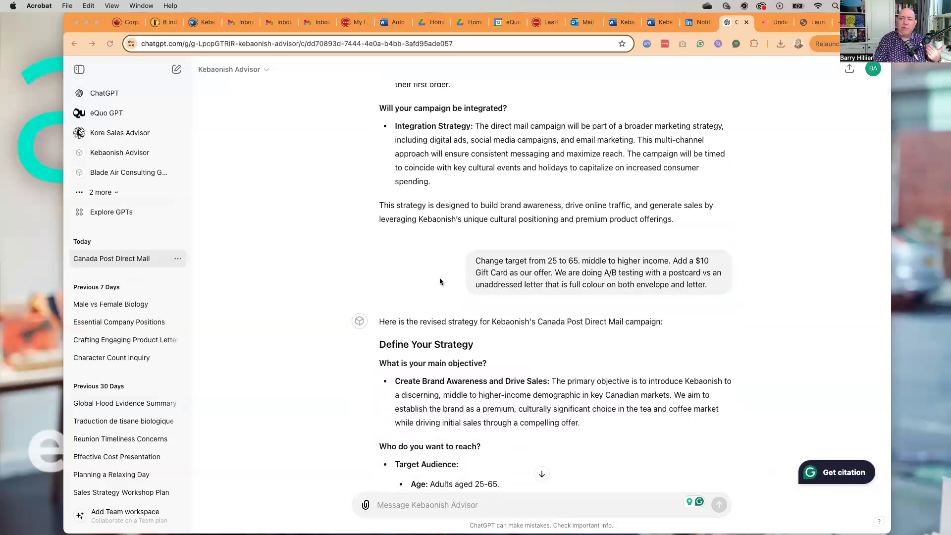
pyautogui.scroll(-2, 385, 253)
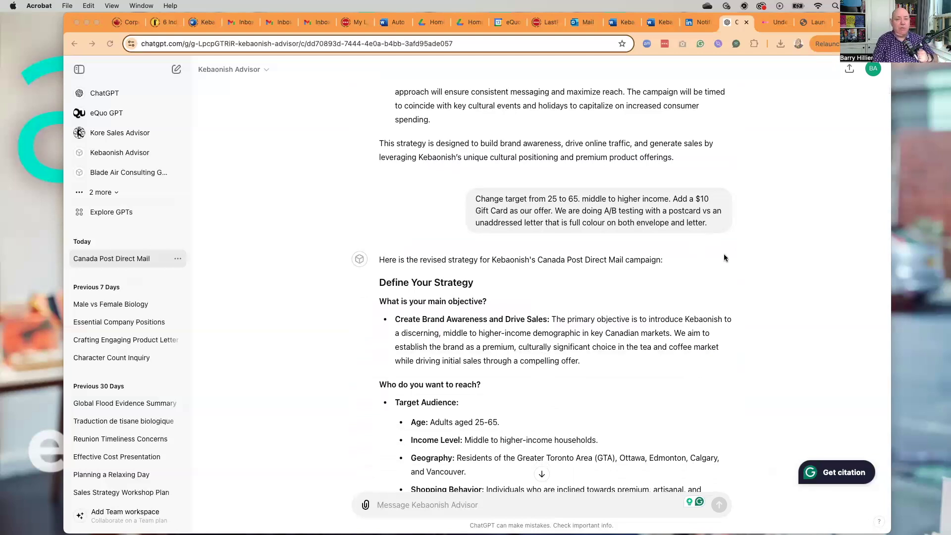
pyautogui.scroll(-1, 724, 258)
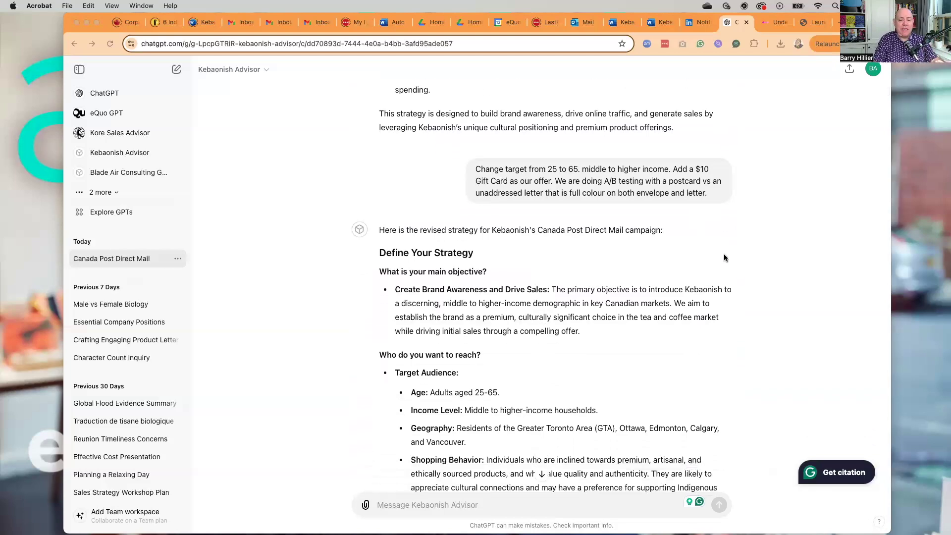
pyautogui.scroll(-1, 724, 257)
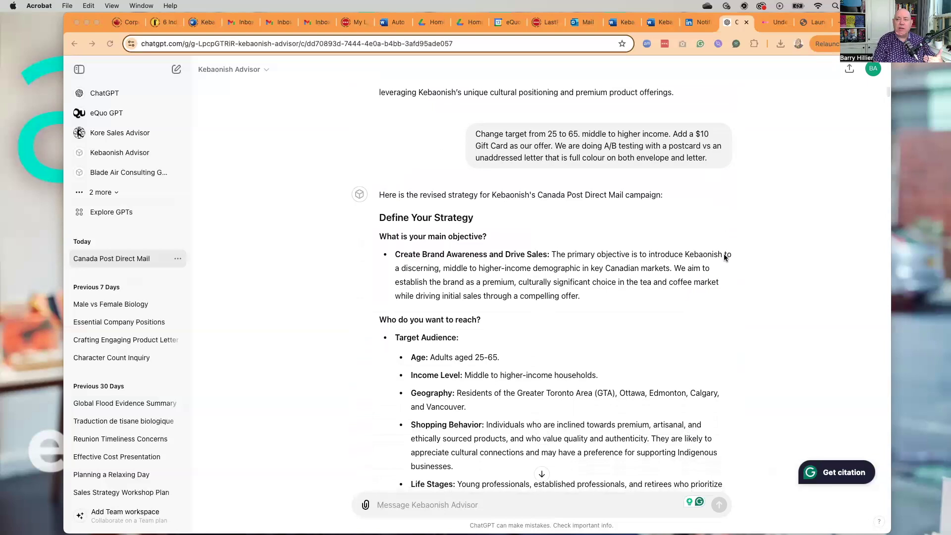
pyautogui.scroll(-2, 723, 253)
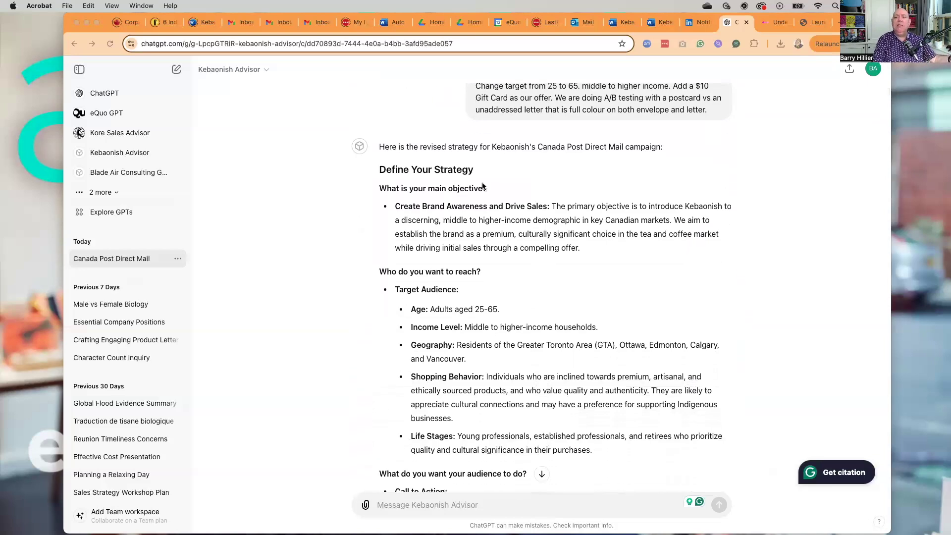
pyautogui.scroll(-2, 505, 255)
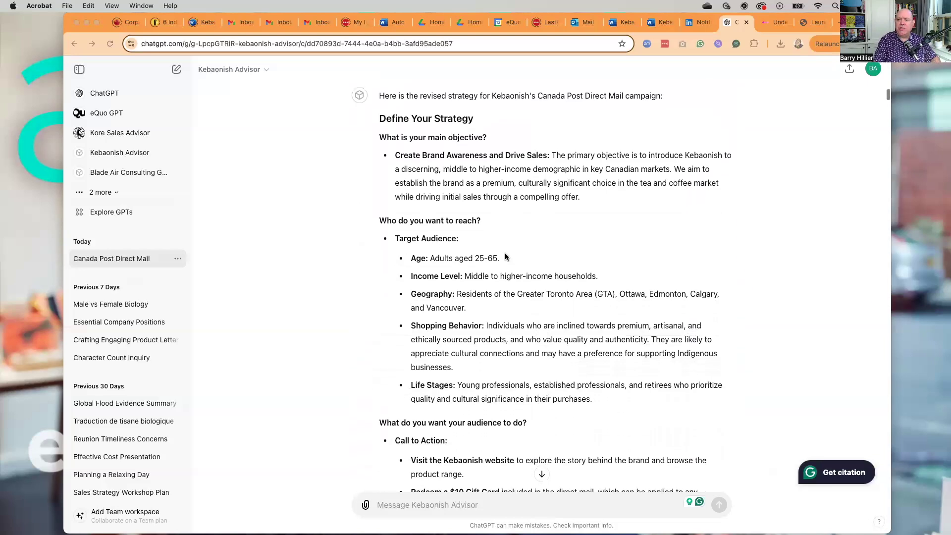
pyautogui.scroll(-1, 505, 256)
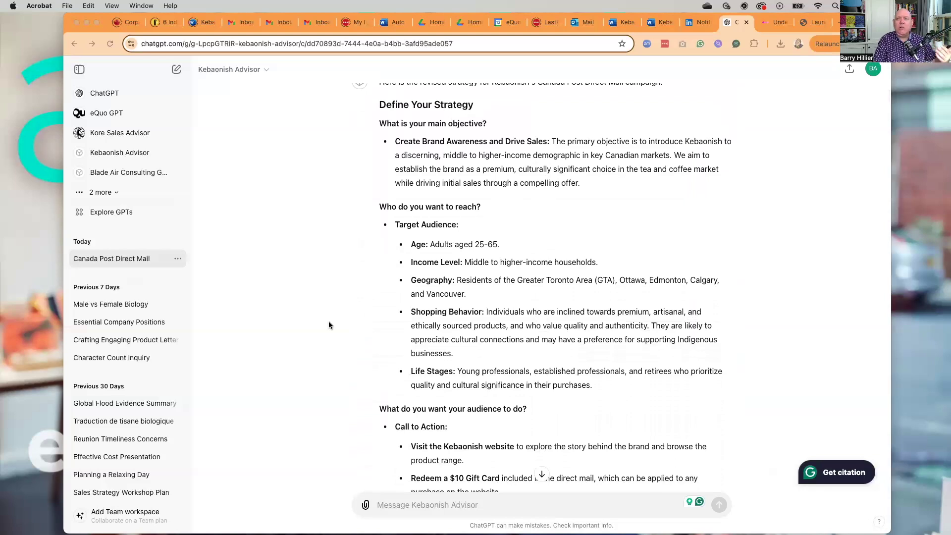
pyautogui.scroll(-7, 329, 325)
pyautogui.scroll(-3, 328, 325)
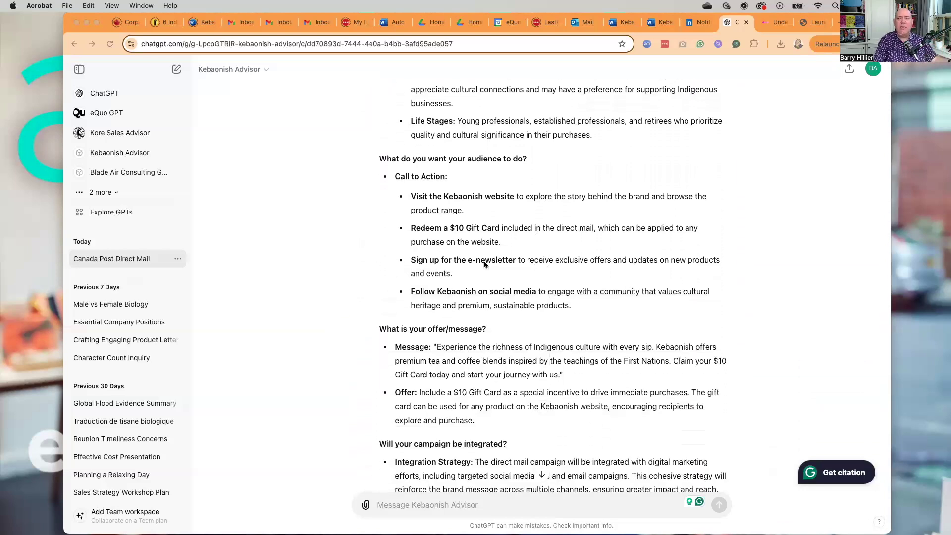
pyautogui.scroll(-15, 279, 298)
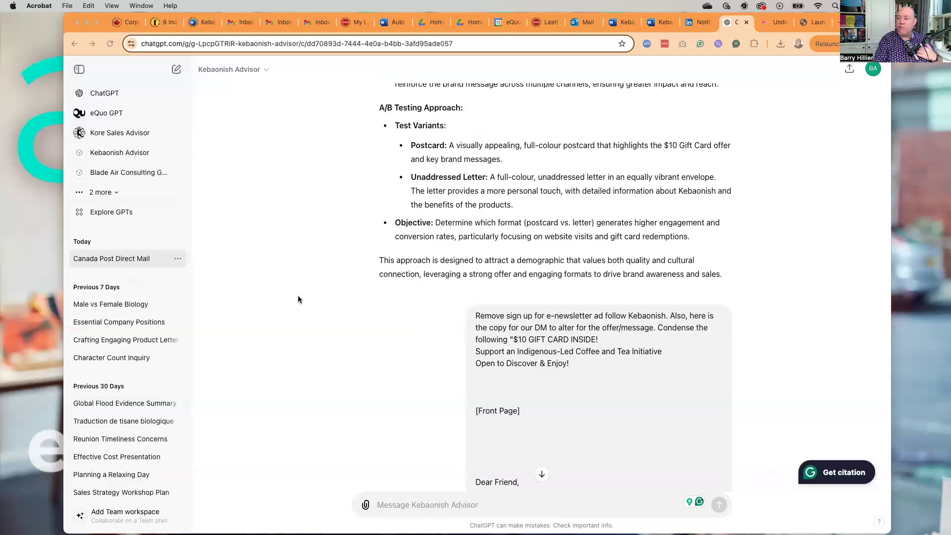
# - Examine the request to condense the direct mail copy and the shortened letter with the $10 gift card offer
pyautogui.scroll(-4, 298, 299)
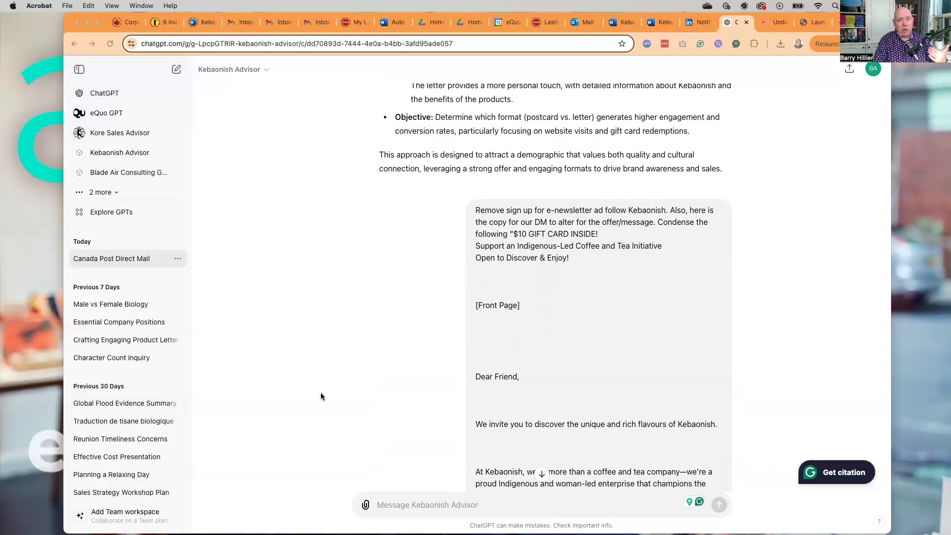
pyautogui.scroll(-20, 358, 344)
pyautogui.scroll(-20, 358, 345)
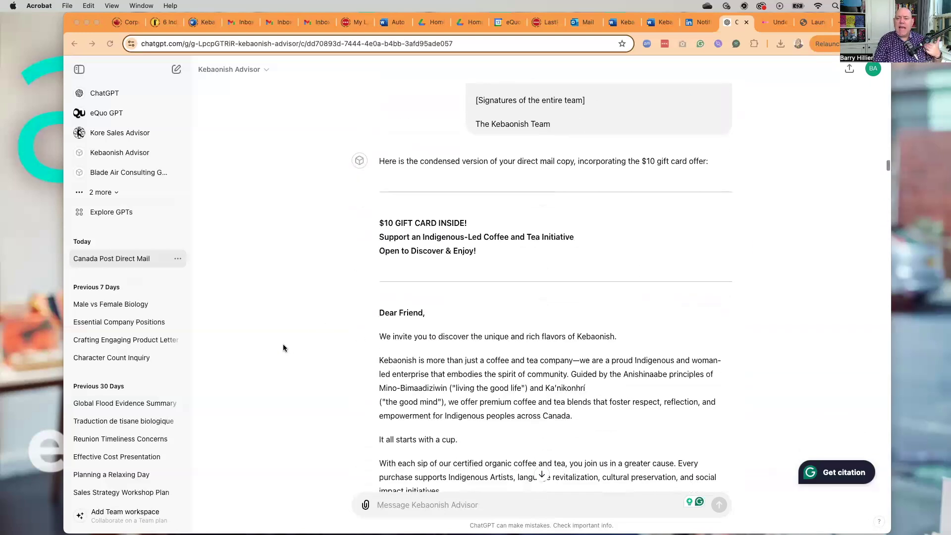
pyautogui.scroll(-10, 283, 348)
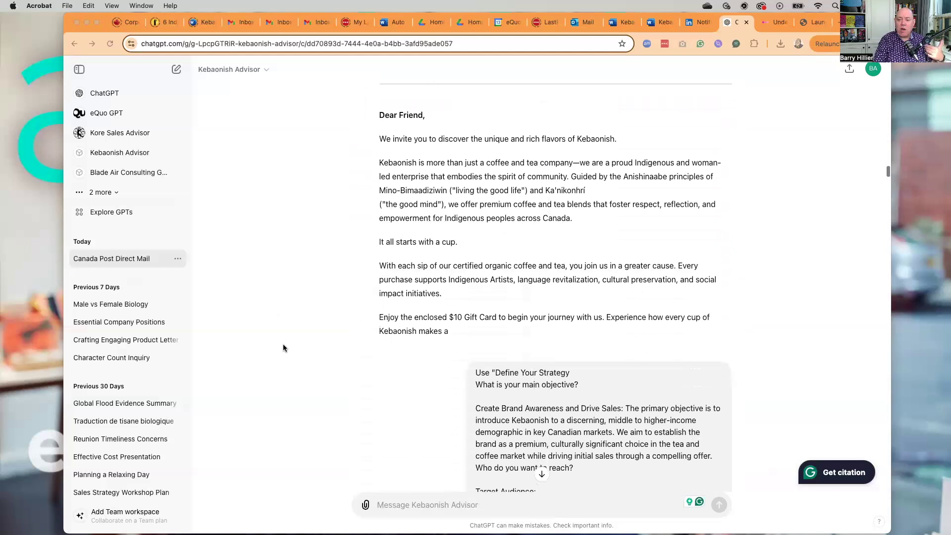
# - Read the follow-up prompt that feeds the full "Define Your Strategy" text back to the advisor
pyautogui.scroll(-6, 283, 347)
pyautogui.scroll(-3, 284, 347)
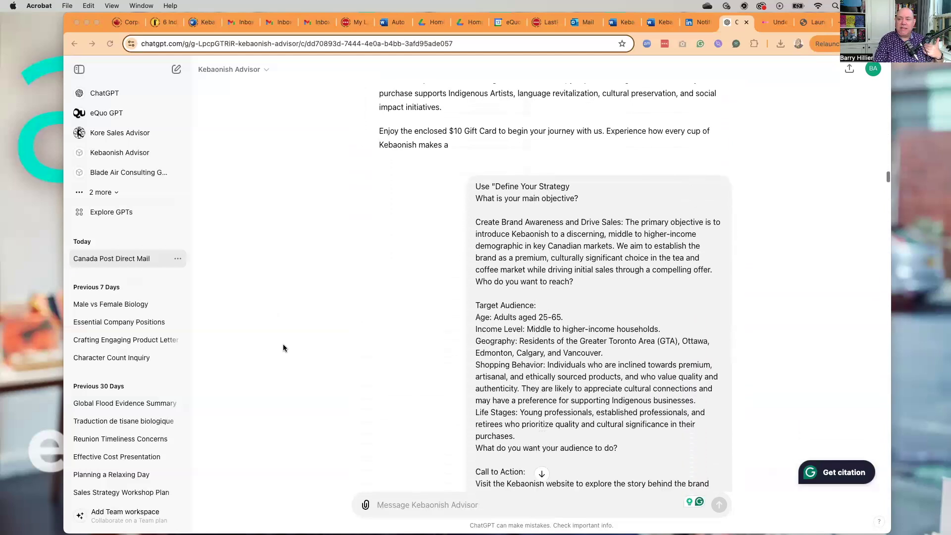
pyautogui.scroll(-2, 283, 347)
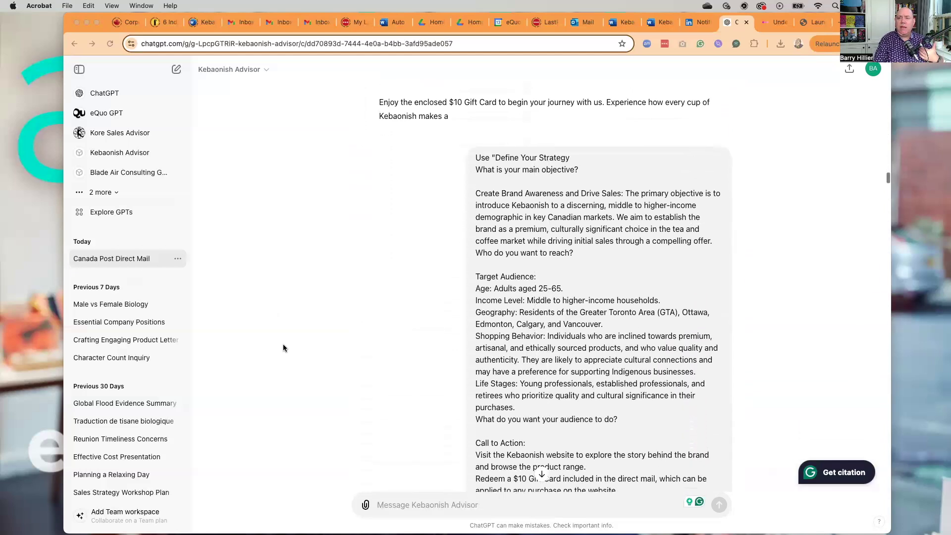
pyautogui.scroll(-3, 284, 347)
pyautogui.scroll(-1, 283, 345)
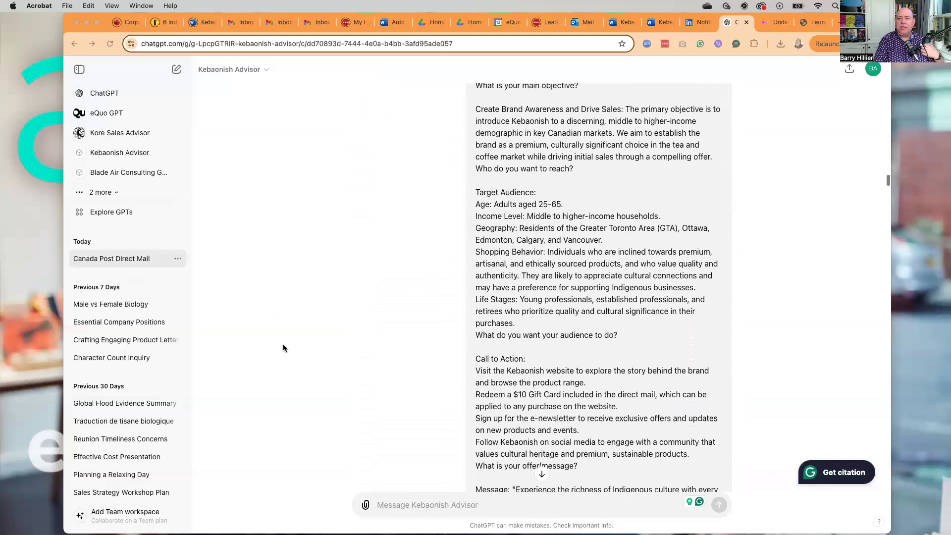
pyautogui.scroll(-4, 284, 348)
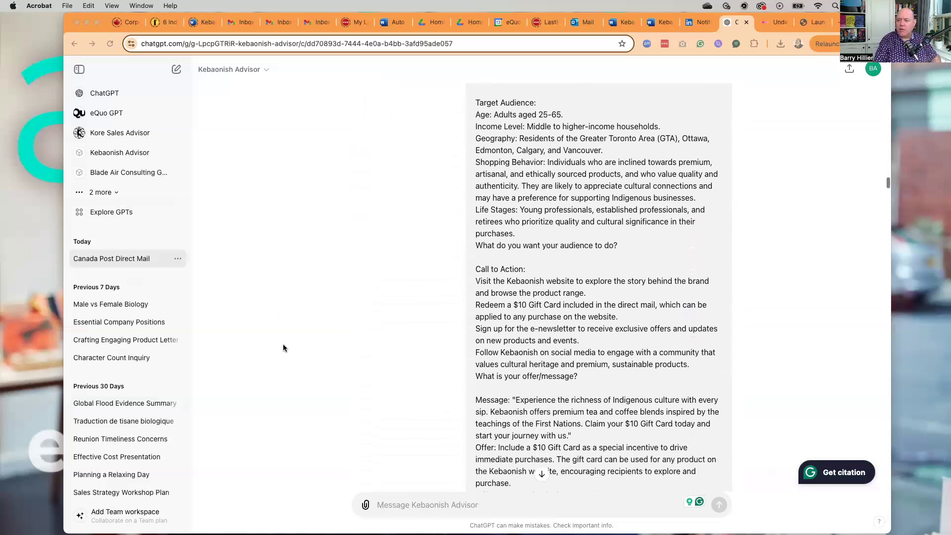
pyautogui.scroll(-20, 284, 348)
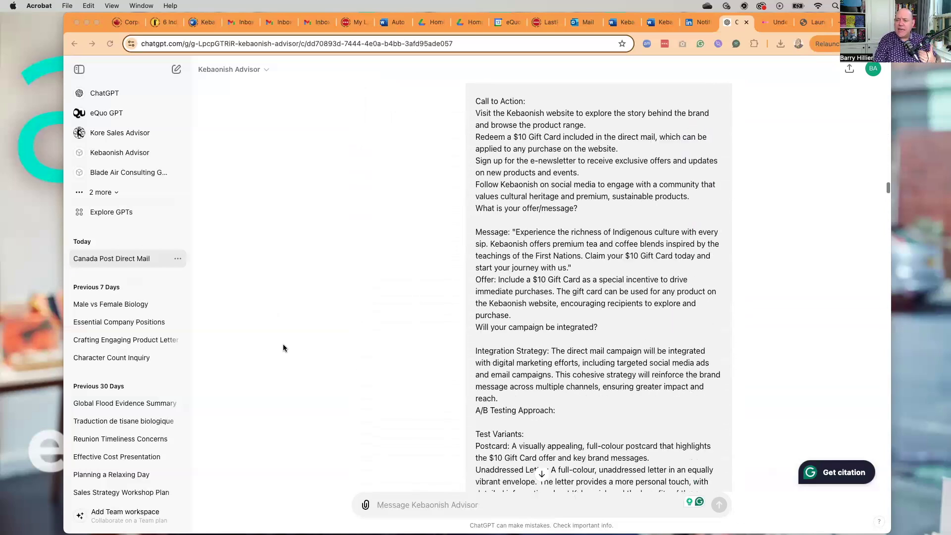
# - Read the revised "Define Your Strategy" answer, from main objective and target audience through call to action, offer, integration and A/B testing
pyautogui.scroll(-11, 283, 347)
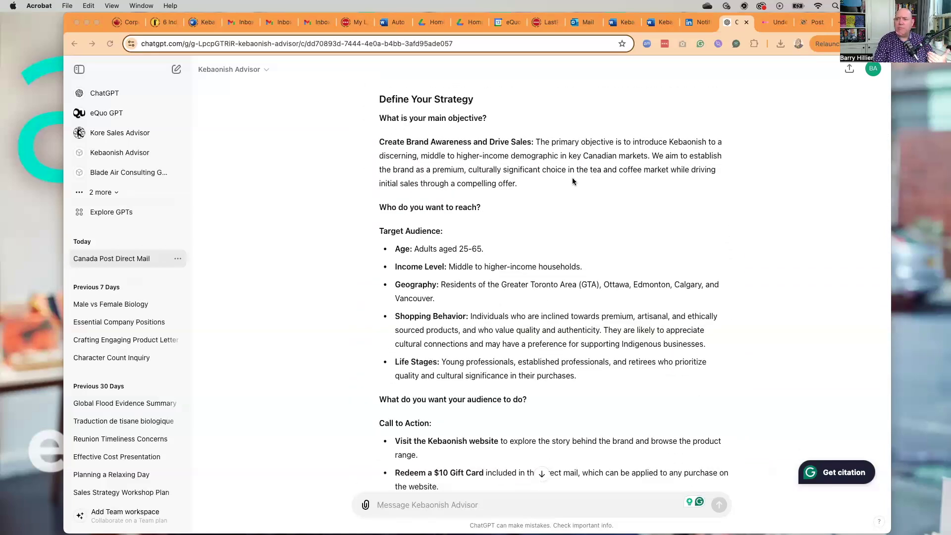
pyautogui.scroll(-1, 353, 272)
pyautogui.scroll(-3, 354, 272)
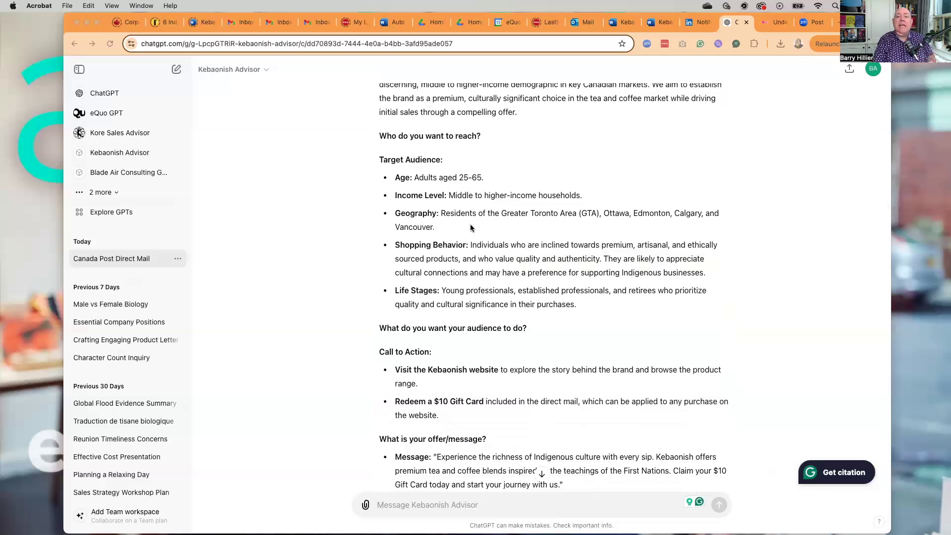
pyautogui.scroll(-2, 322, 293)
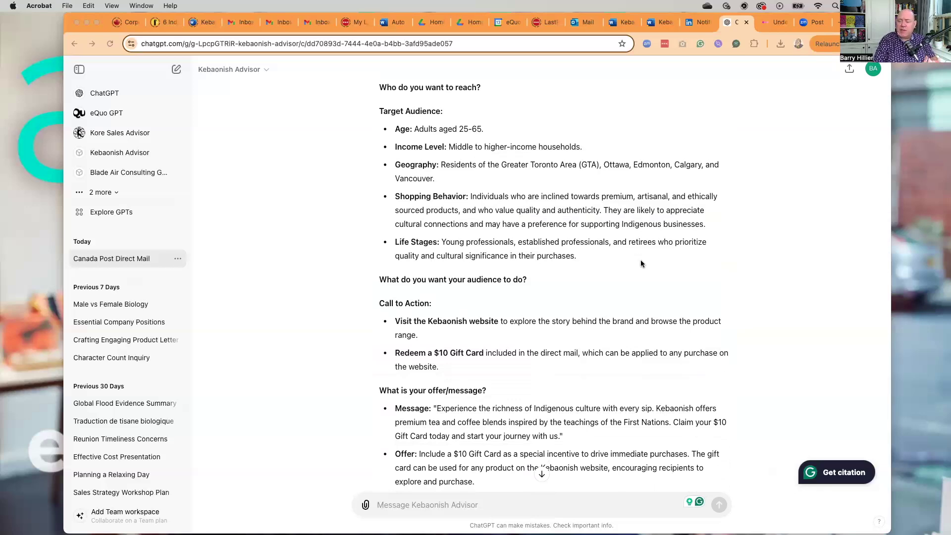
pyautogui.scroll(-4, 641, 259)
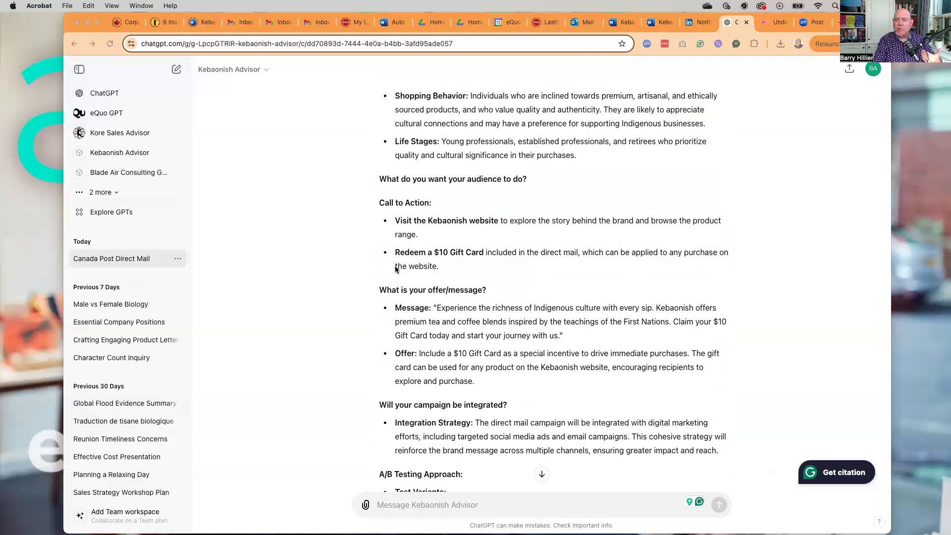
pyautogui.scroll(-4, 299, 333)
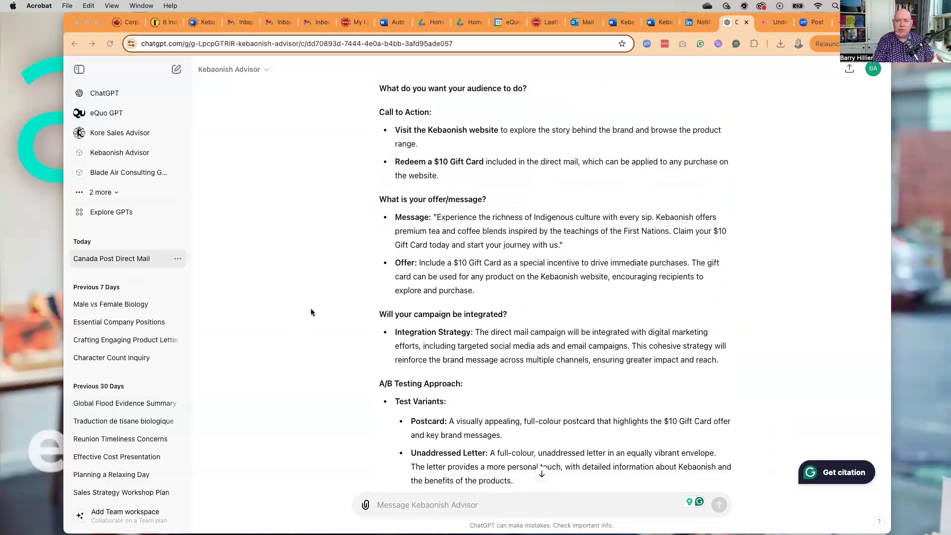
pyautogui.scroll(-6, 311, 312)
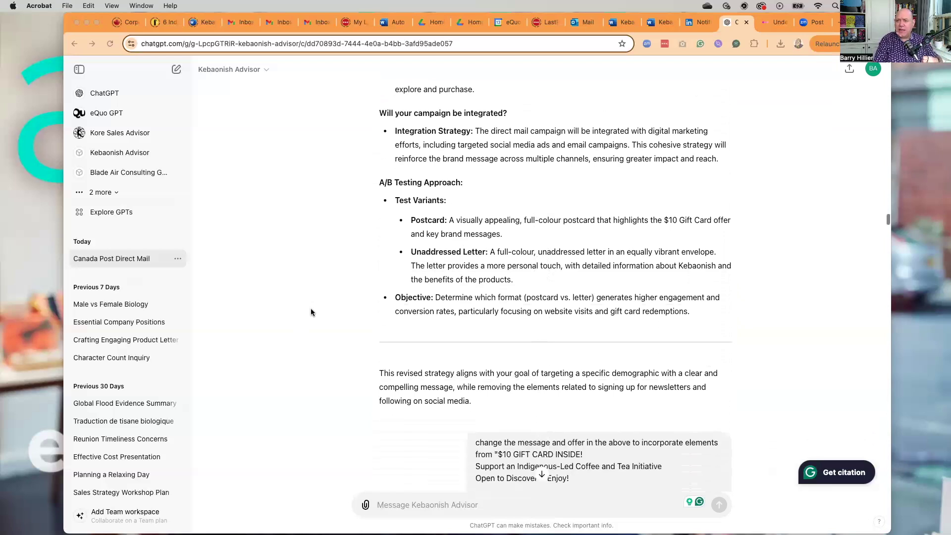
# - Examine the request to work the "$10 GIFT CARD INSIDE!" letter copy into the message and offer, and the revised wording that answers it
pyautogui.scroll(-5, 299, 232)
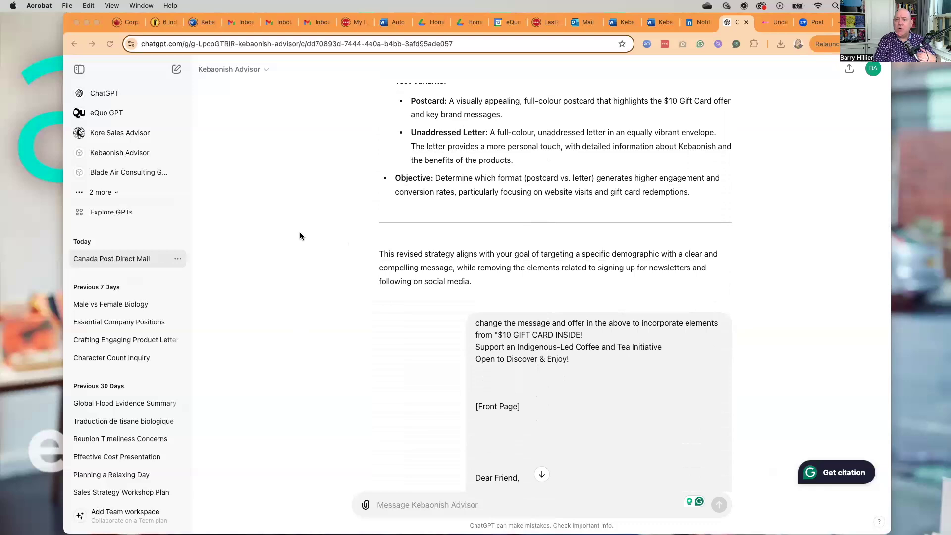
pyautogui.scroll(-3, 300, 236)
pyautogui.scroll(-2, 299, 236)
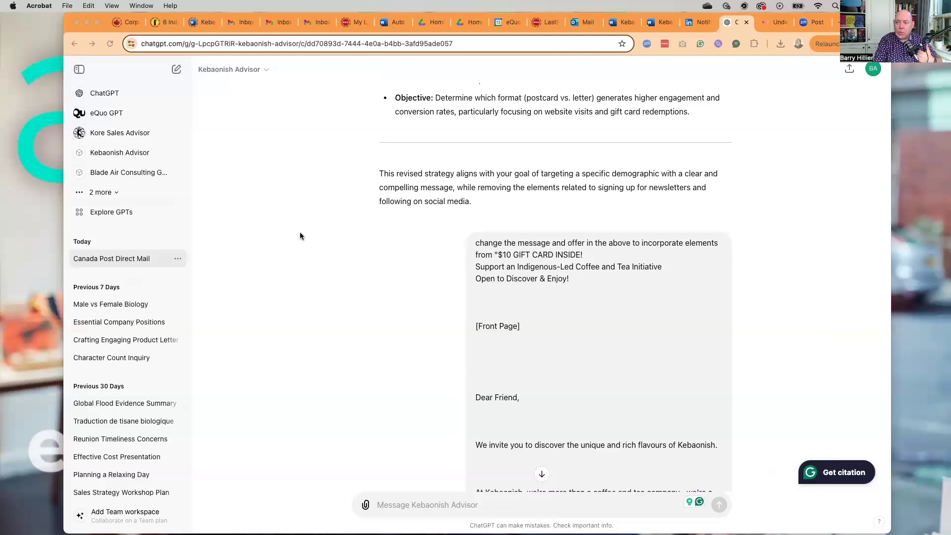
pyautogui.scroll(-15, 300, 236)
pyautogui.scroll(-15, 300, 236)
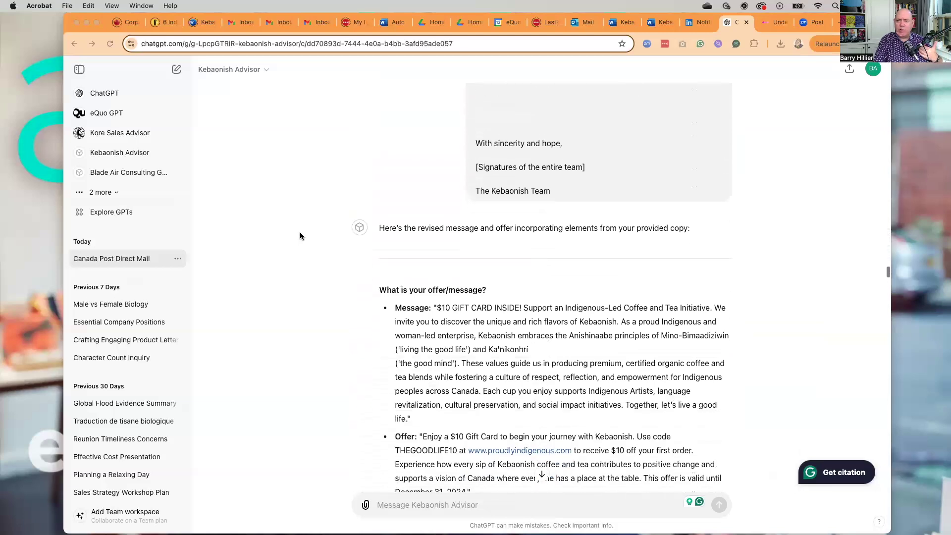
pyautogui.scroll(-3, 300, 236)
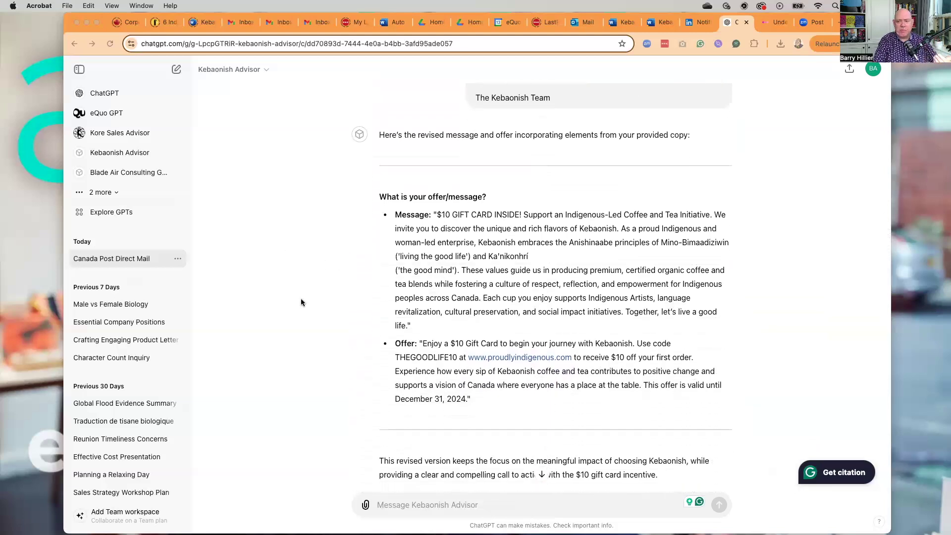
pyautogui.scroll(-3, 301, 302)
# - Review the integrated strategy document, focusing on its call to action and the updated message and offer section
pyautogui.scroll(-9, 302, 302)
pyautogui.scroll(-5, 302, 302)
pyautogui.scroll(-8, 301, 302)
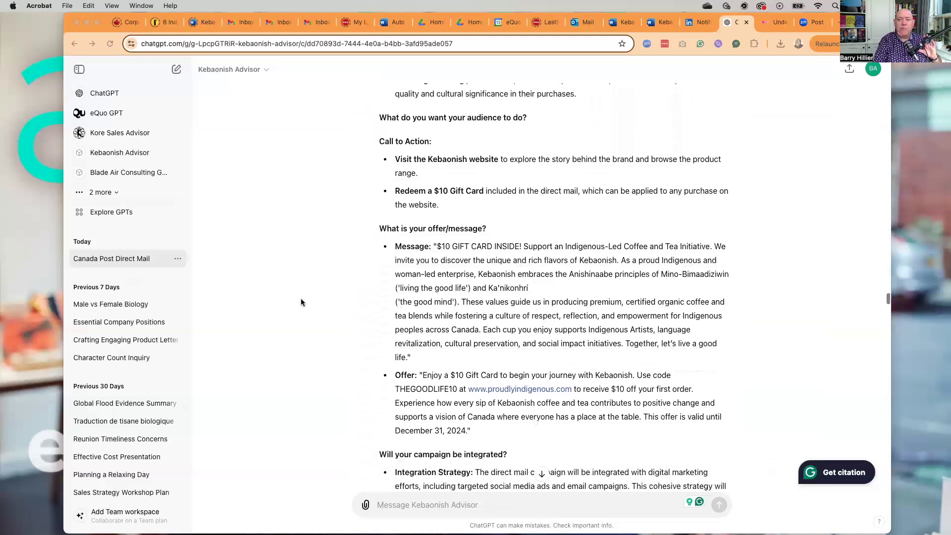
pyautogui.scroll(-1, 301, 302)
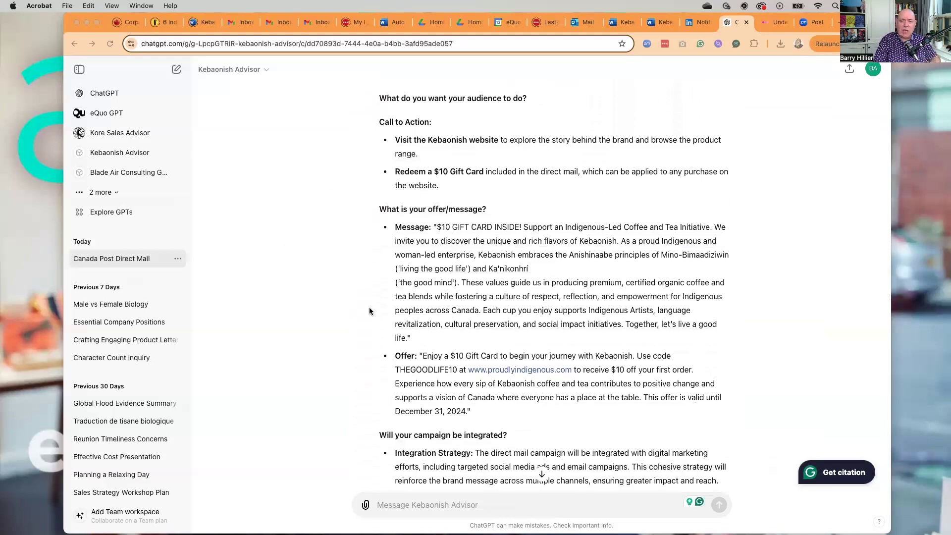
pyautogui.scroll(-3, 295, 280)
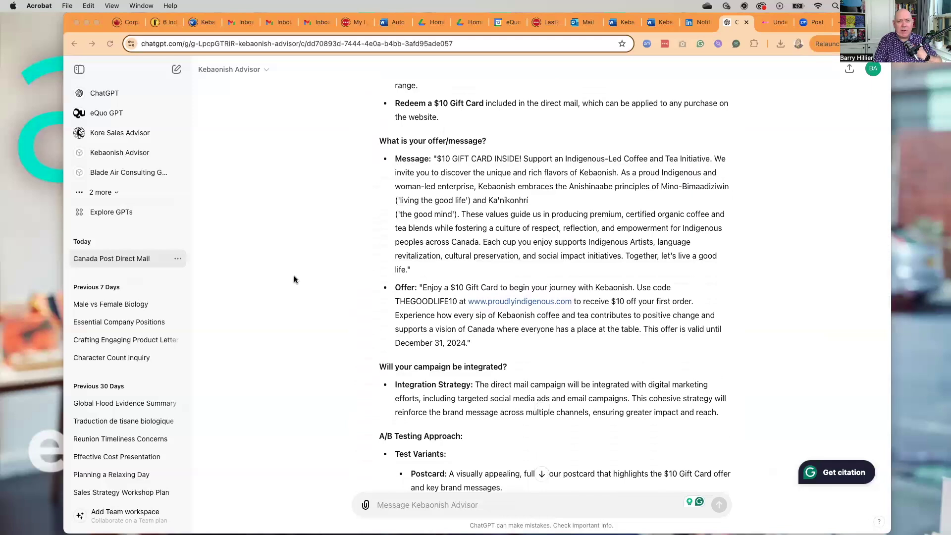
# - Check the prompt adding mailing quantities for each city and the Distribution Quantities section in the resulting document
pyautogui.scroll(-15, 294, 280)
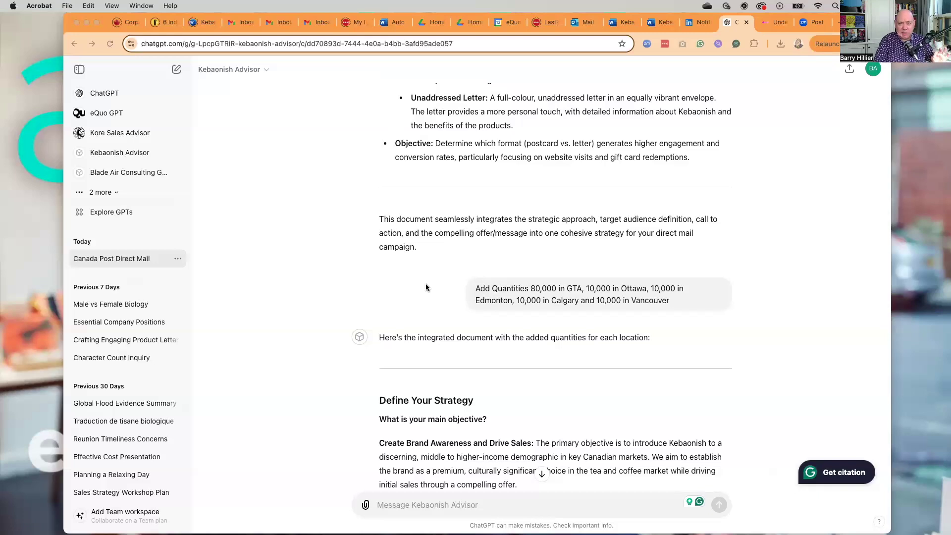
pyautogui.scroll(-10, 426, 287)
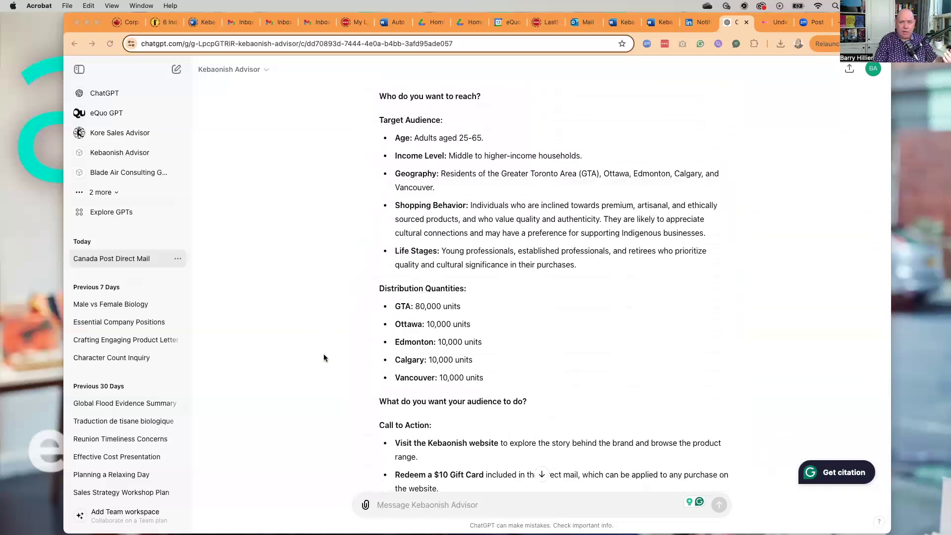
pyautogui.scroll(-20, 323, 357)
# - Read the postal code targeting question and the suggested attributes, from income level through population density
pyautogui.scroll(-2, 323, 357)
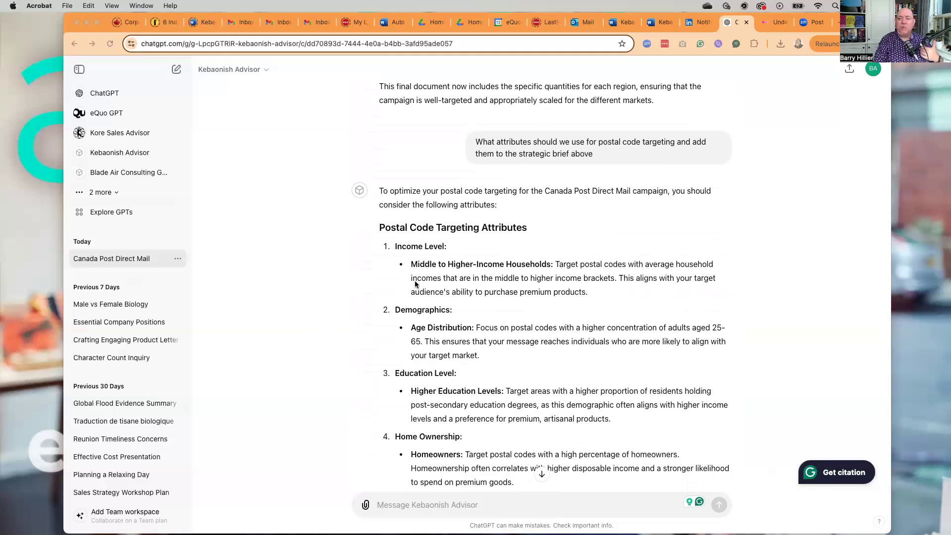
pyautogui.scroll(-3, 322, 331)
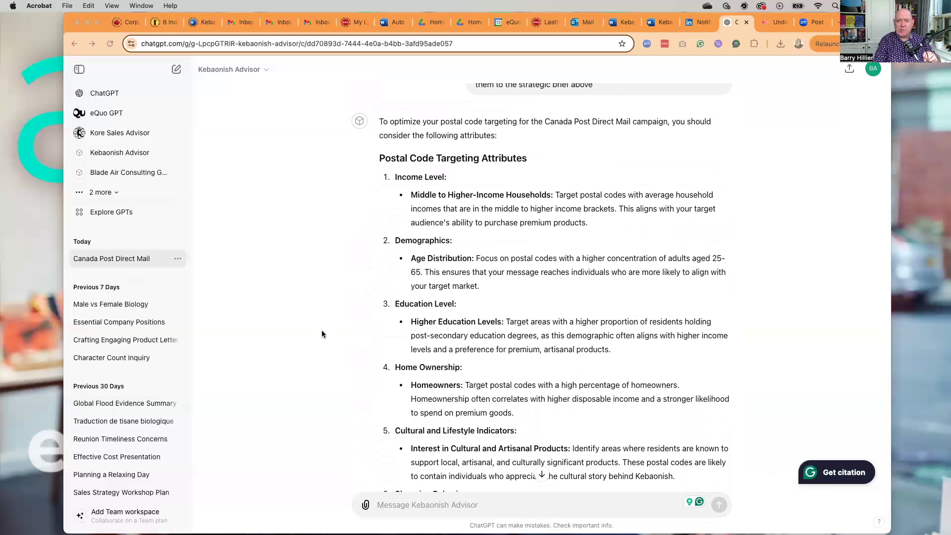
pyautogui.scroll(-5, 322, 334)
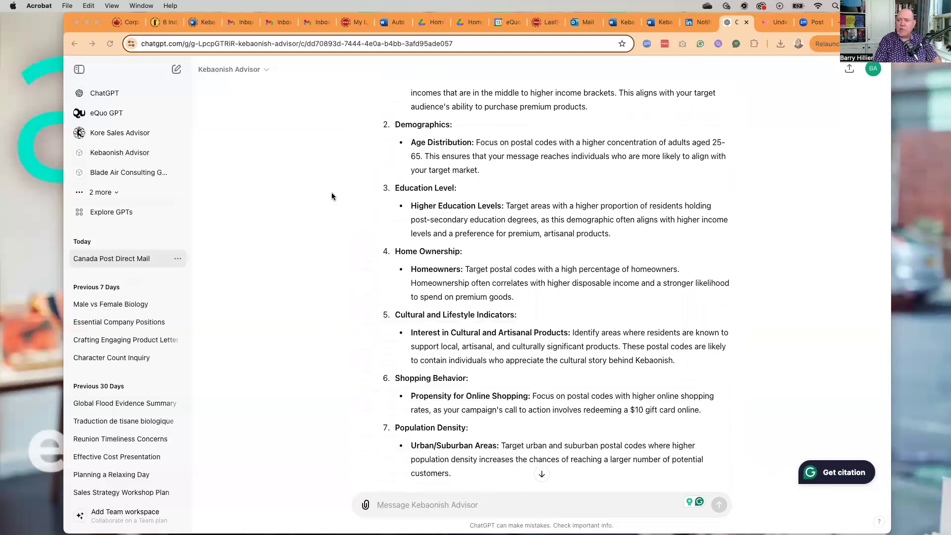
pyautogui.scroll(3, 331, 196)
pyautogui.scroll(-3, 331, 196)
pyautogui.scroll(-3, 331, 193)
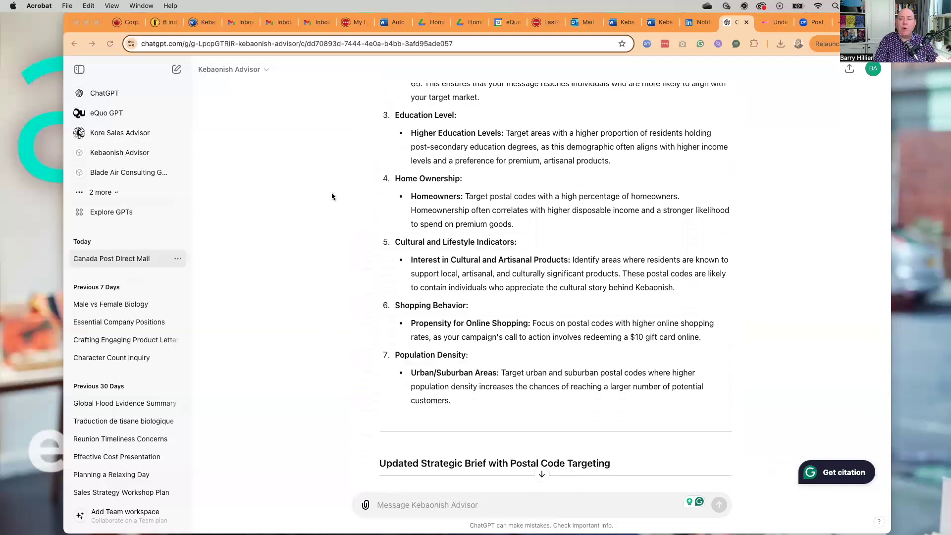
pyautogui.scroll(-4, 331, 196)
# - Review the Updated Strategic Brief with Postal Code Targeting and the following prompt to add a Precision Targeter tool section
pyautogui.scroll(-4, 331, 196)
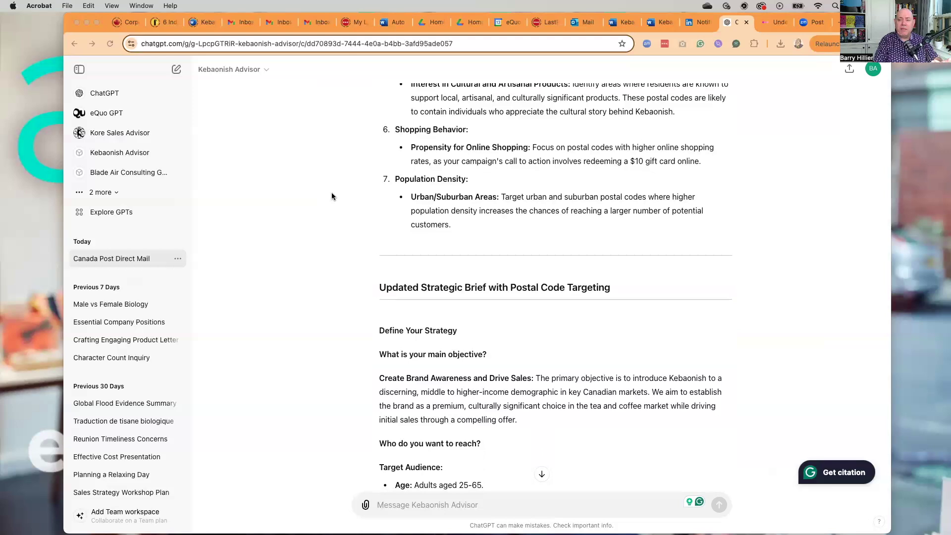
pyautogui.scroll(-4, 331, 196)
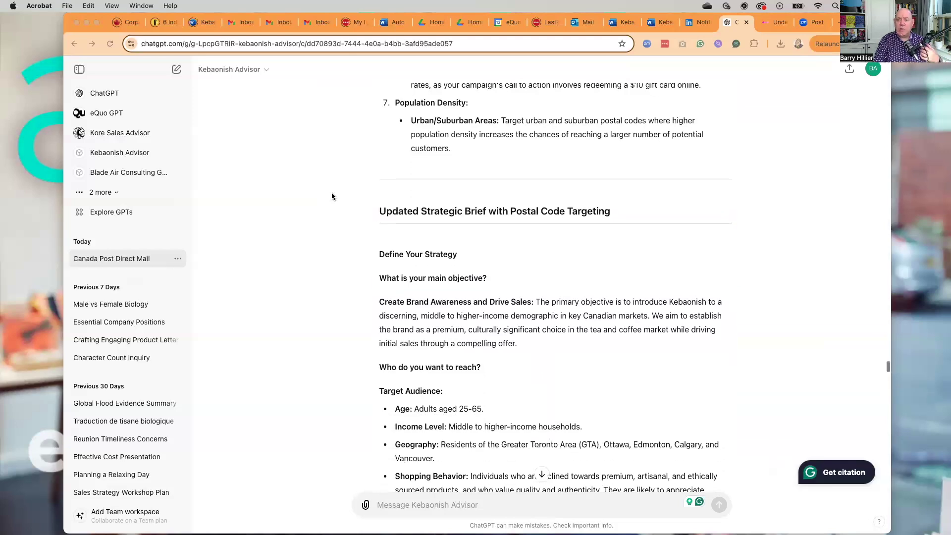
pyautogui.scroll(-20, 332, 197)
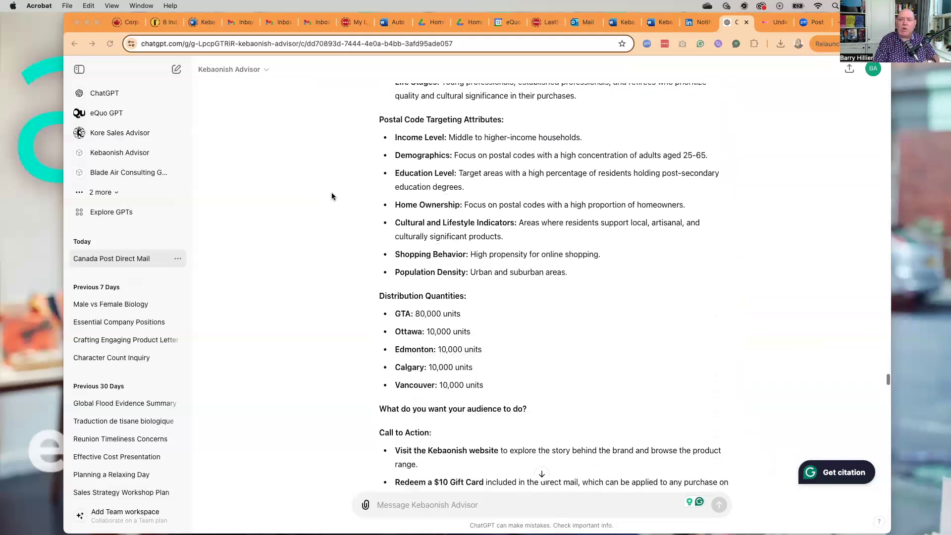
pyautogui.scroll(-15, 332, 197)
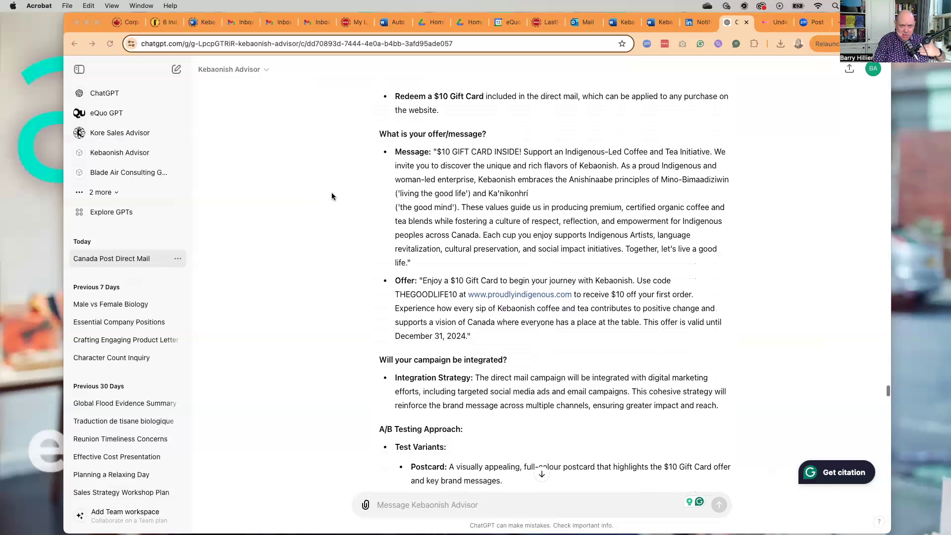
pyautogui.scroll(-10, 332, 194)
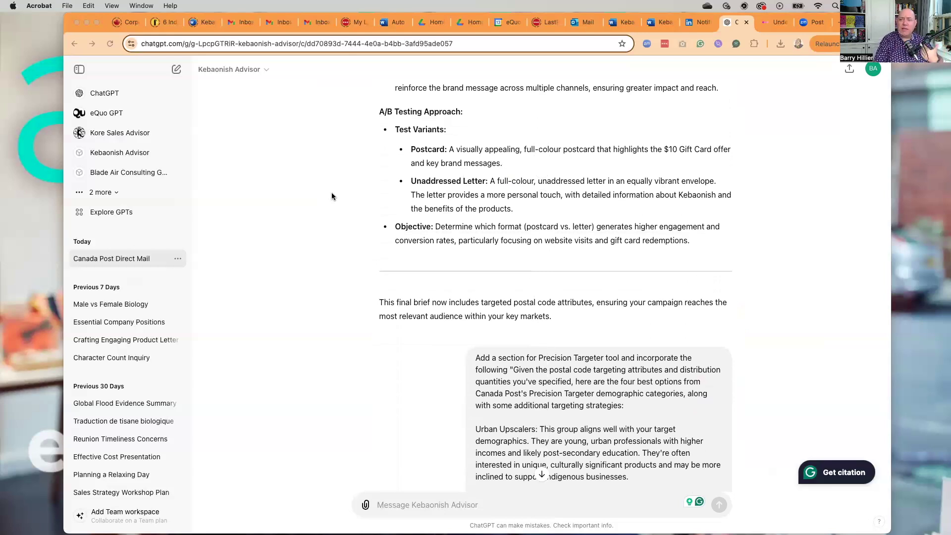
pyautogui.scroll(-4, 332, 197)
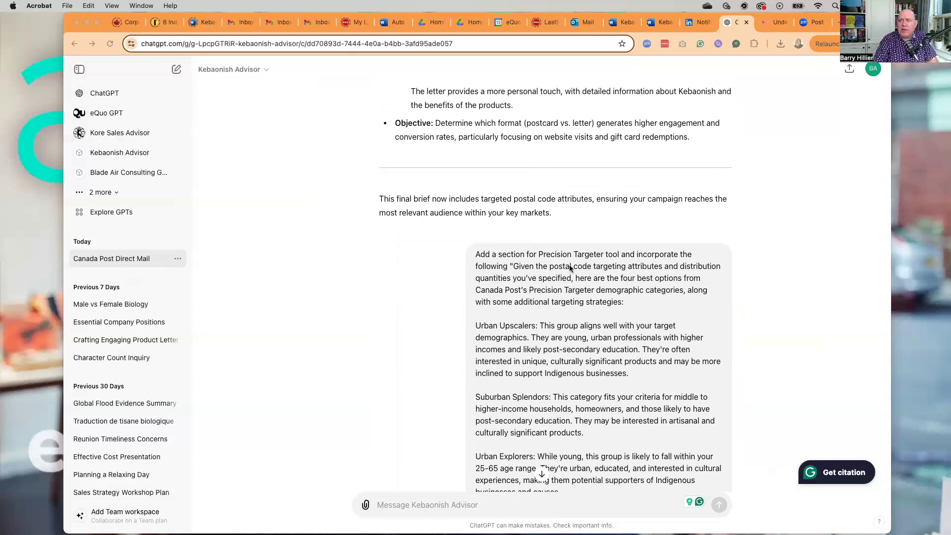
# - Switch to the agentiiv Claude 3.5 Sonnet chat on Neighbourhood Mail and read the 14 Precision Targeter demographic categories
pyautogui.click(771, 21)
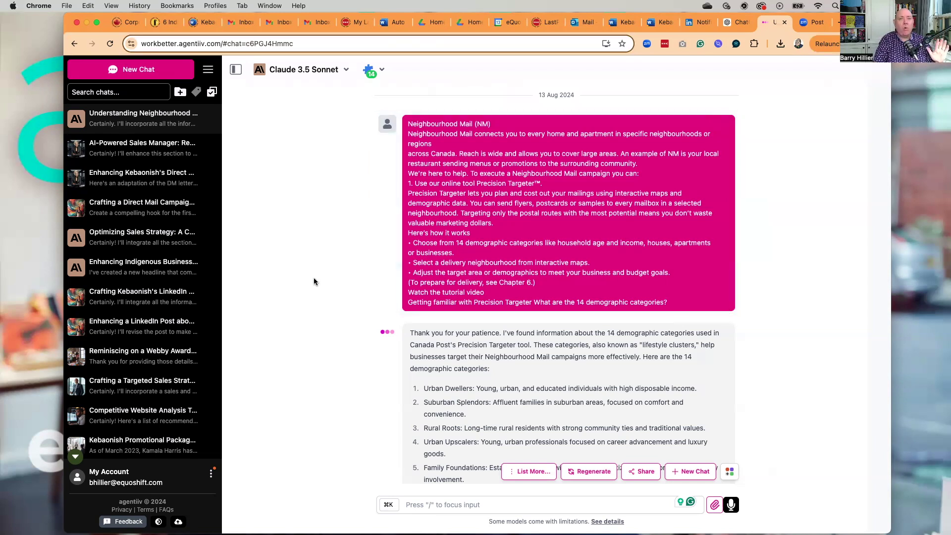
pyautogui.scroll(-5, 313, 282)
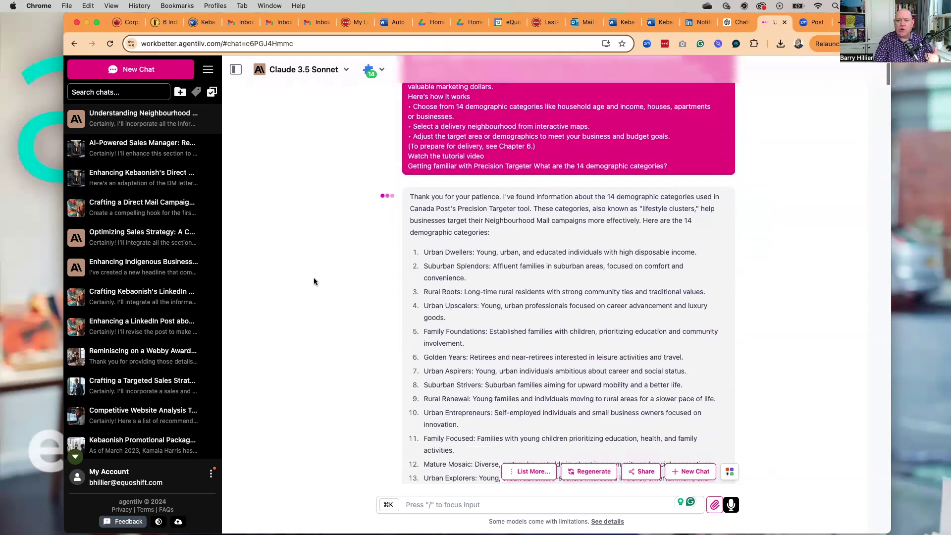
pyautogui.scroll(-3, 313, 282)
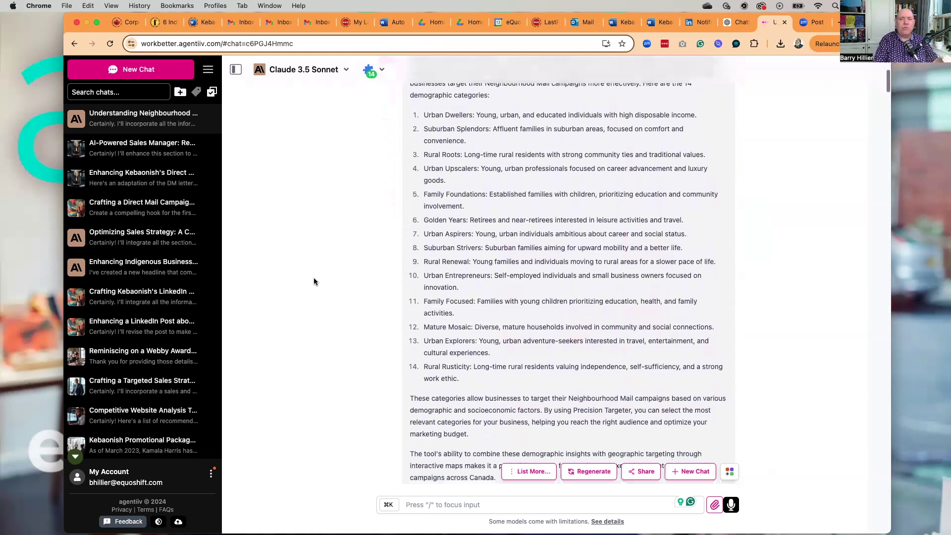
pyautogui.scroll(-1, 313, 281)
pyautogui.scroll(1, 313, 281)
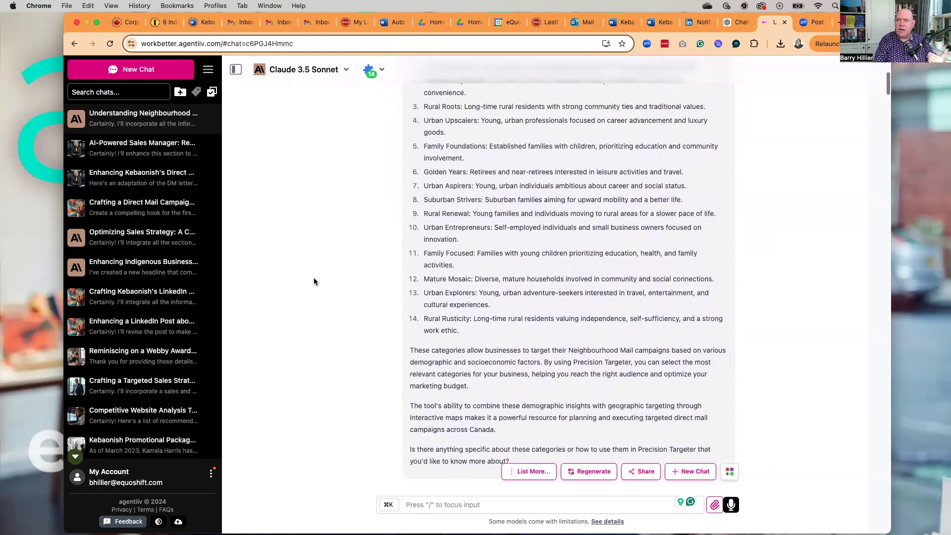
pyautogui.scroll(-2, 313, 281)
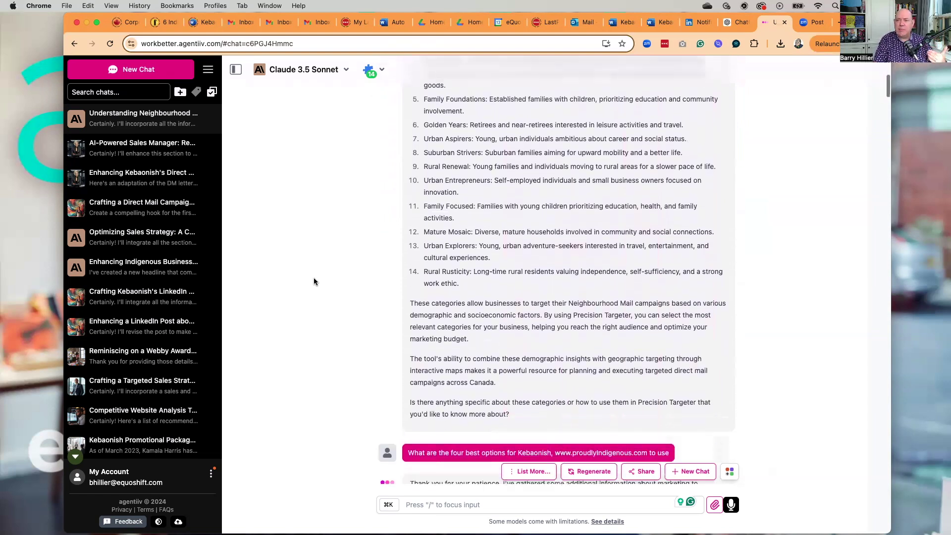
# - Examine the four best category options for Kebaonish and the follow-up prompts on non-Indigenous supporters and postal code targeting attributes
pyautogui.scroll(-4, 313, 282)
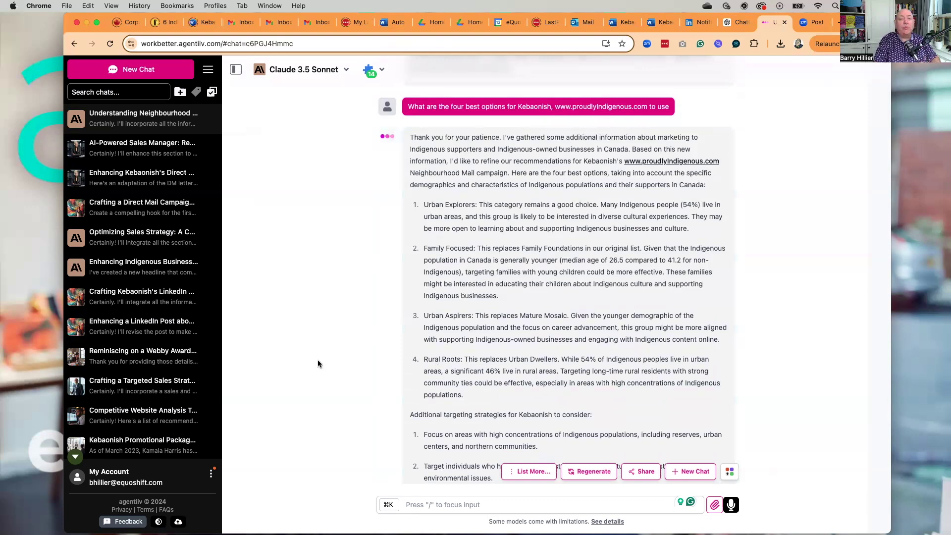
pyautogui.scroll(-4, 318, 364)
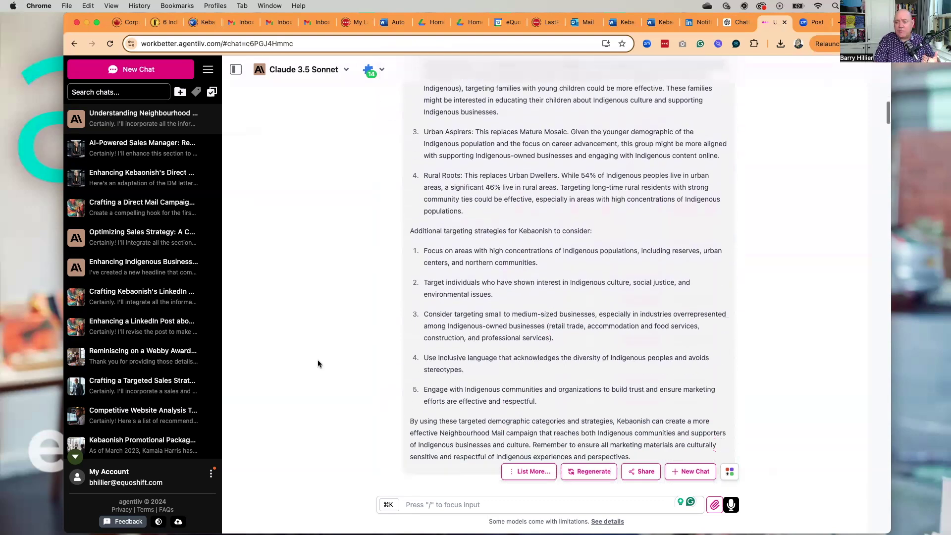
pyautogui.scroll(-3, 318, 364)
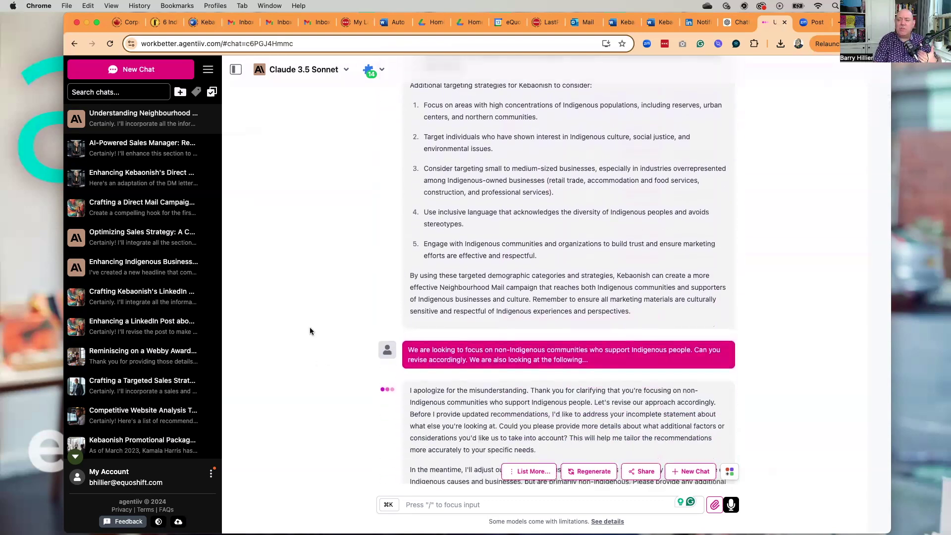
pyautogui.scroll(-3, 310, 328)
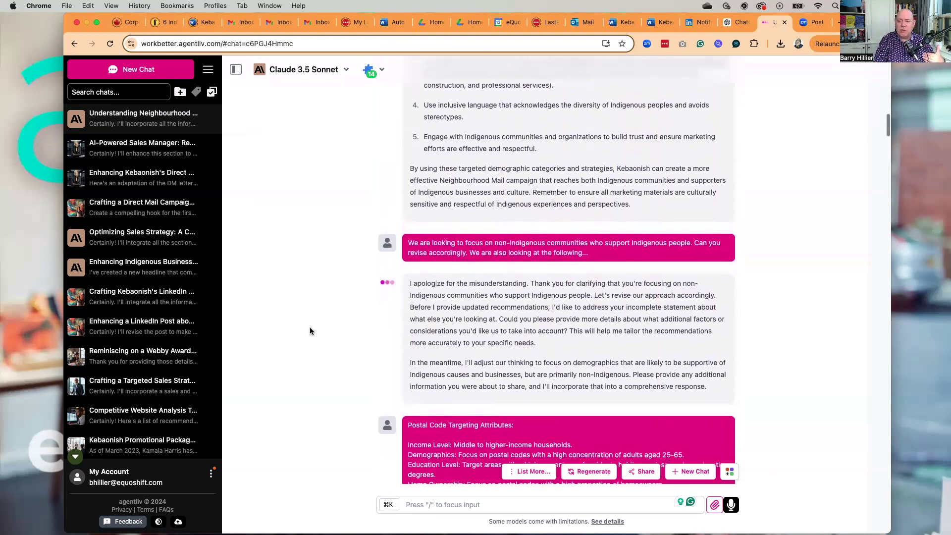
pyautogui.scroll(-5, 310, 330)
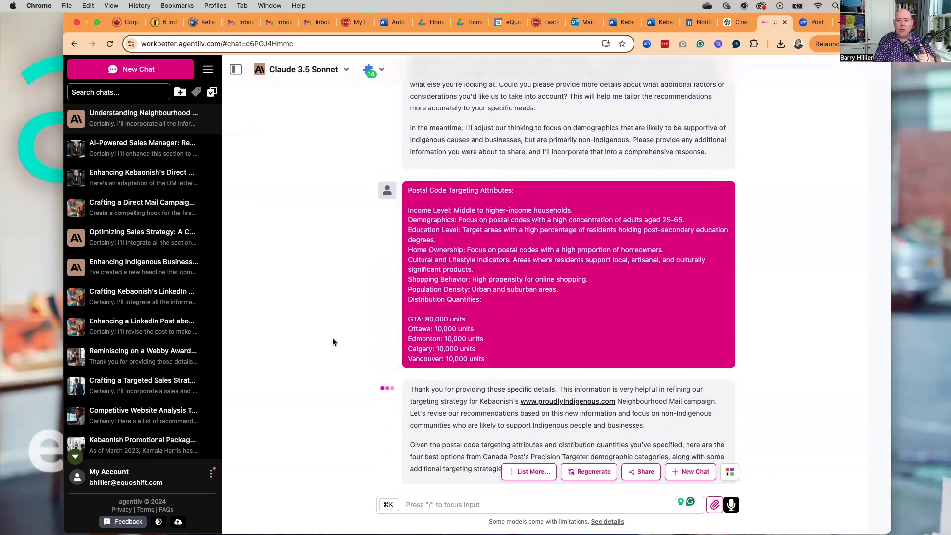
# - Read the revised four Precision Targeter category recommendations, and switch to the Kebaonish Advisor chat in ChatGPT to review the prompt incorporating them
pyautogui.scroll(-3, 332, 340)
pyautogui.scroll(-2, 332, 341)
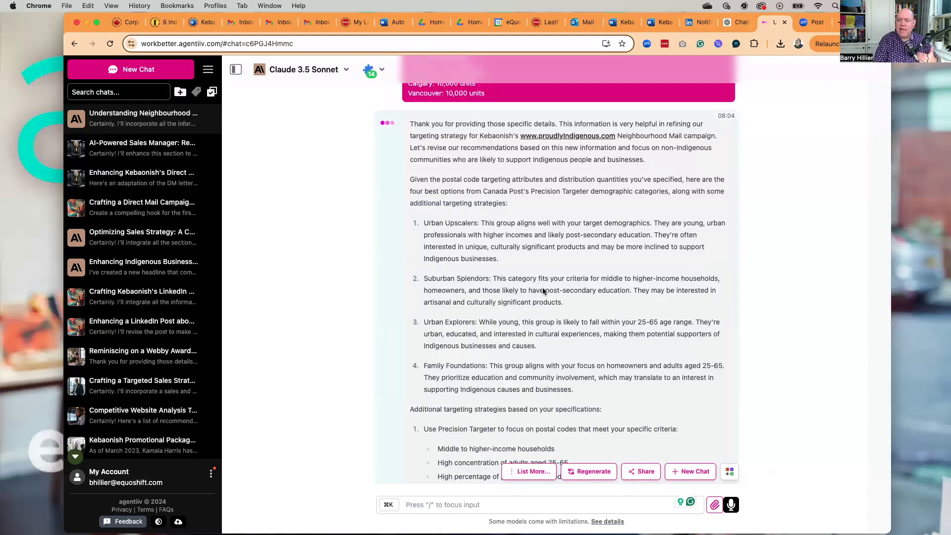
pyautogui.click(736, 21)
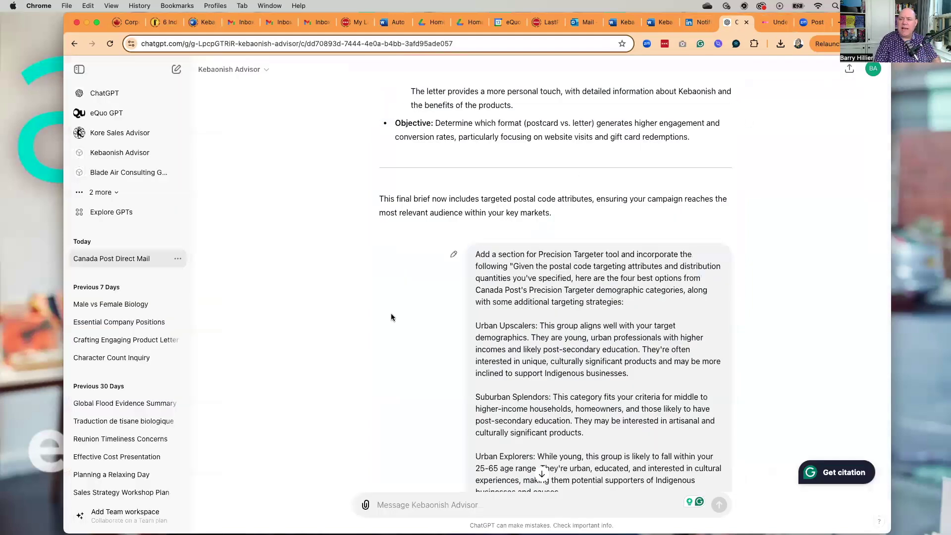
pyautogui.scroll(-5, 390, 314)
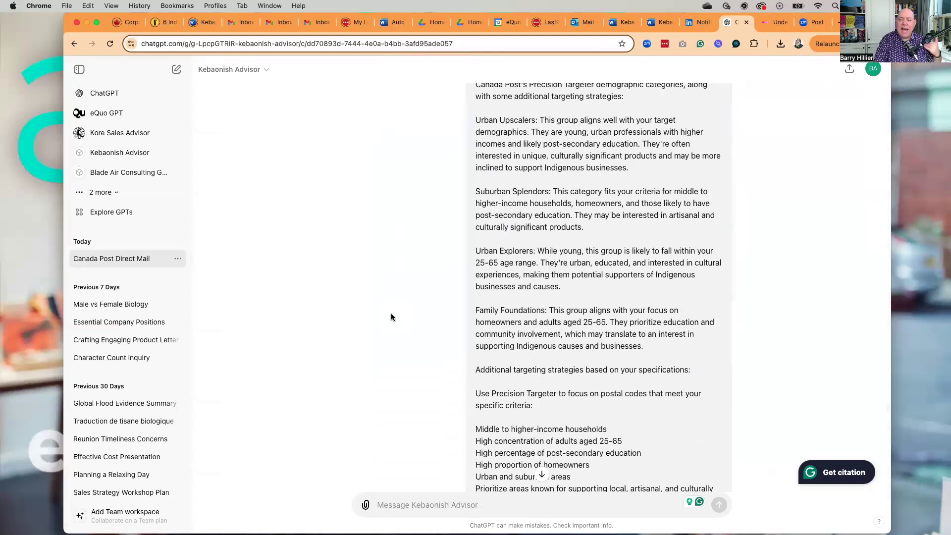
pyautogui.scroll(-10, 390, 317)
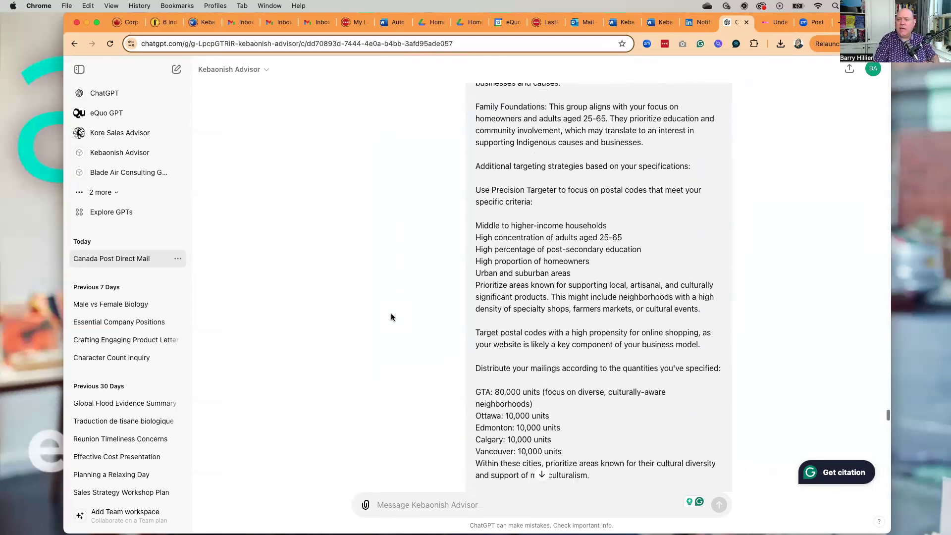
# - Review the updated brief's Define Your Strategy section, from main objective and target audience through distribution quantities, offer and A/B testing approach
pyautogui.scroll(-11, 391, 317)
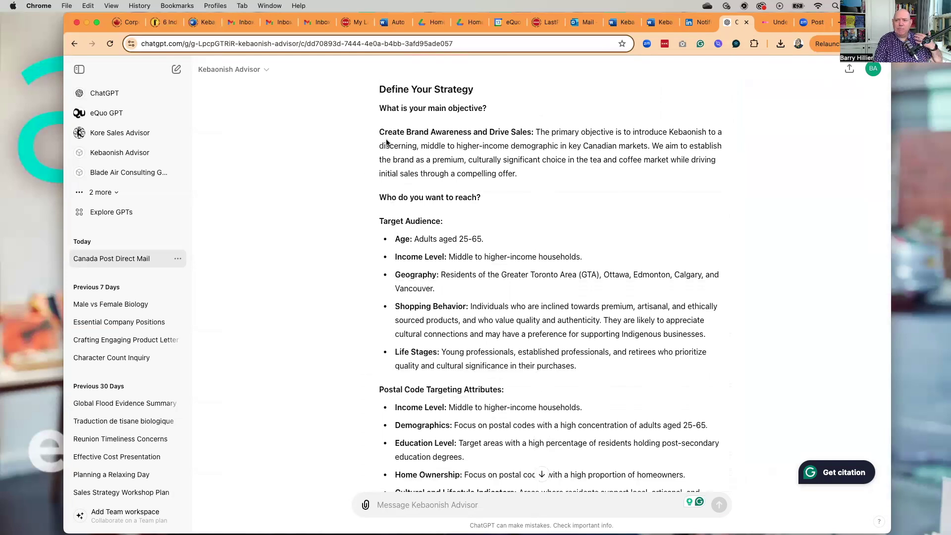
pyautogui.scroll(-3, 313, 293)
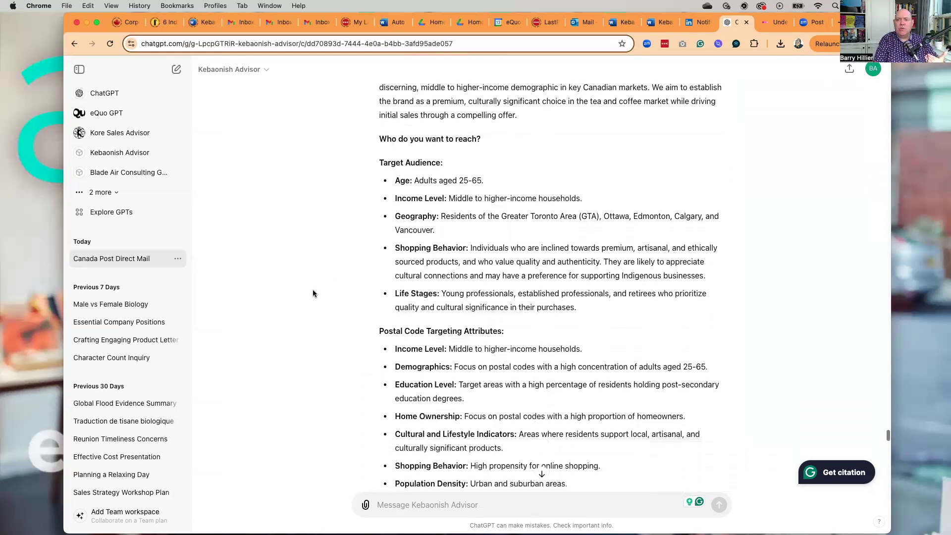
pyautogui.scroll(-3, 313, 293)
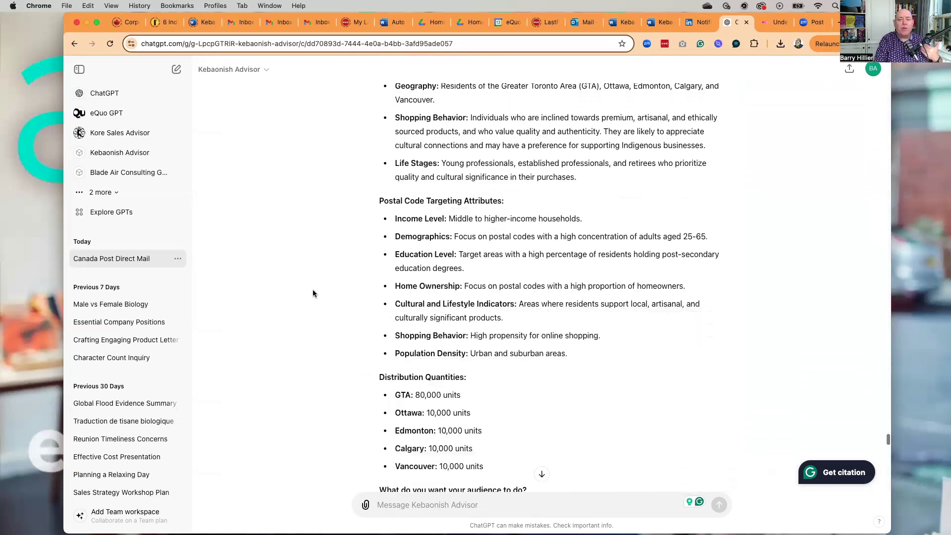
pyautogui.scroll(-3, 313, 293)
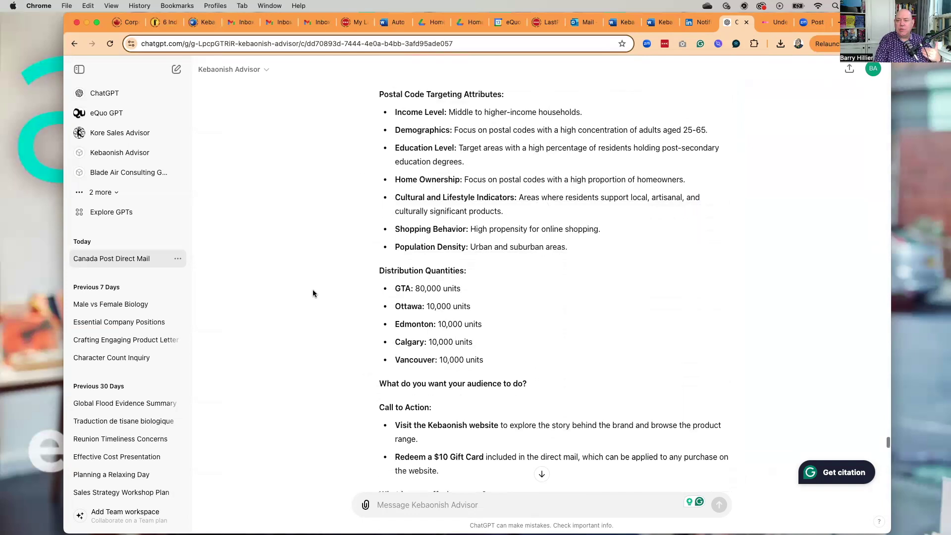
pyautogui.scroll(-5, 313, 293)
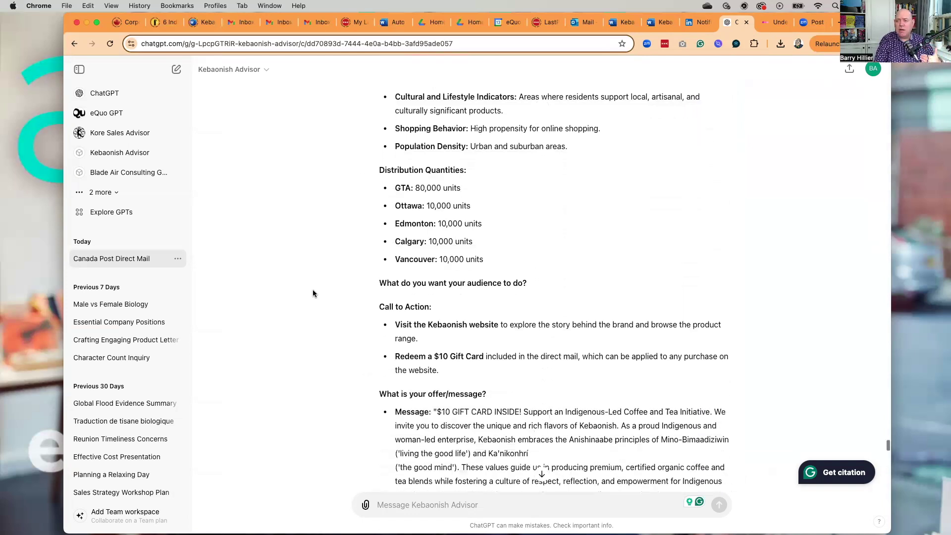
pyautogui.scroll(-5, 313, 293)
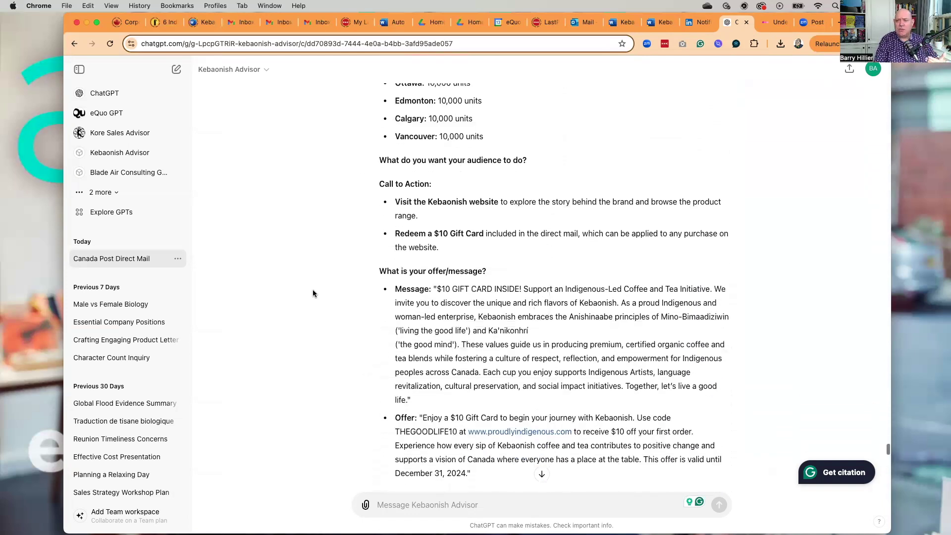
pyautogui.scroll(-7, 313, 293)
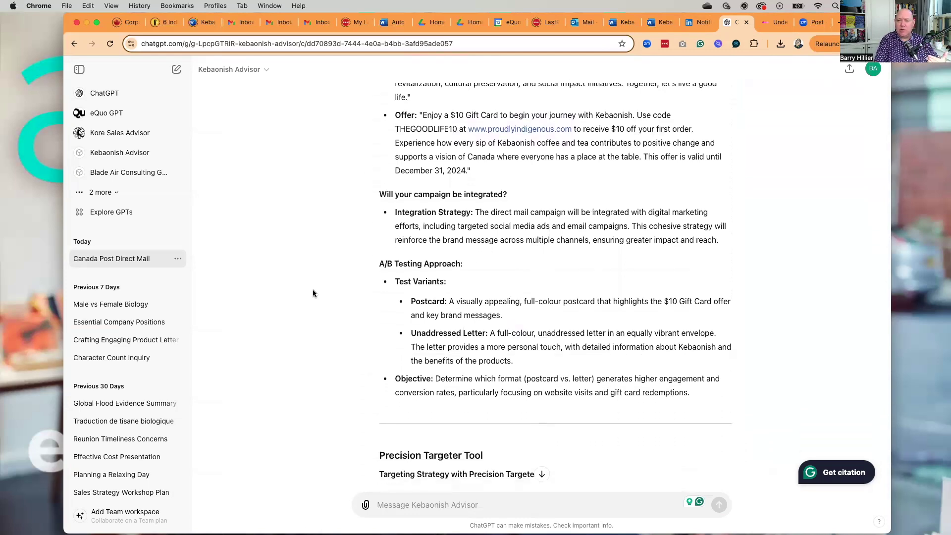
# - Read the brief's Precision Targeter Tool section, covering the demographic categories, additional targeting strategies, distribution strategy and neighborhood focus
pyautogui.scroll(-3, 313, 293)
pyautogui.scroll(-6, 313, 294)
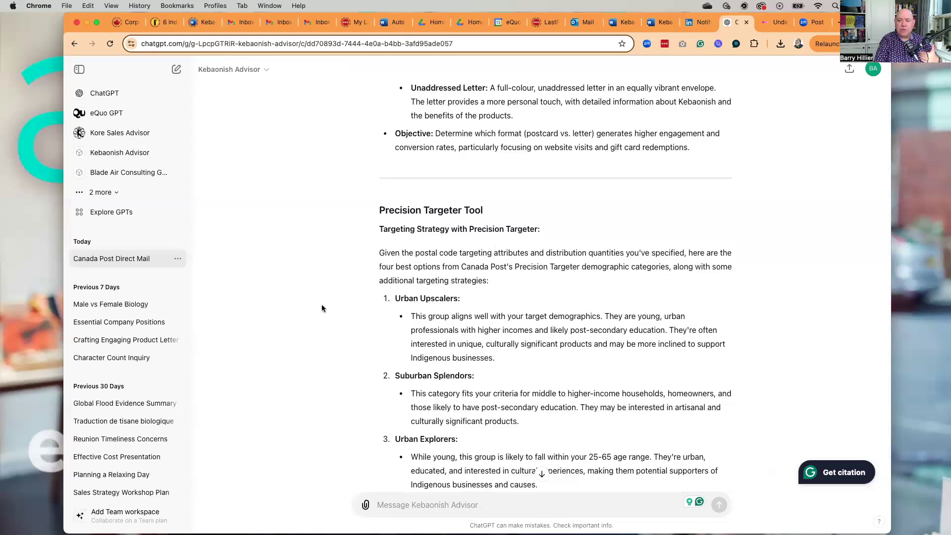
pyautogui.scroll(-1, 337, 356)
pyautogui.scroll(-8, 337, 355)
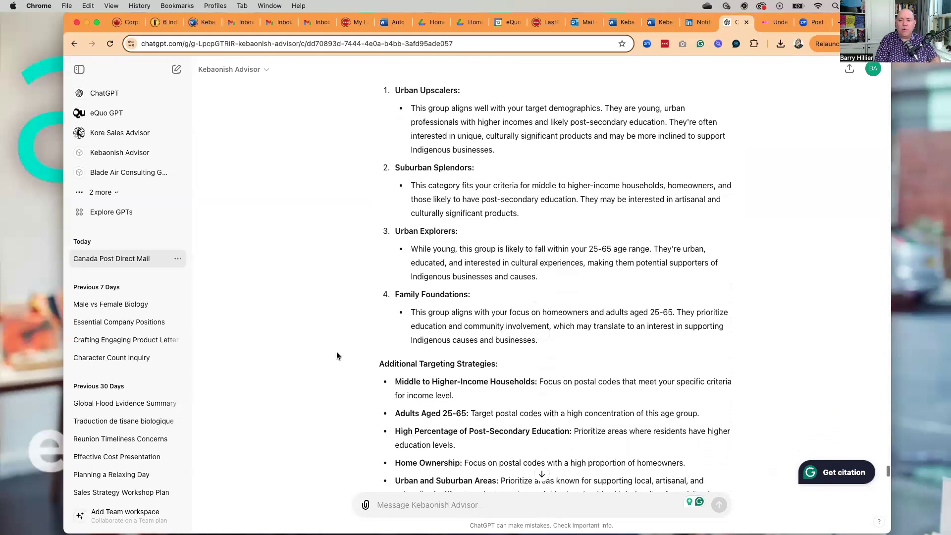
pyautogui.scroll(-3, 336, 356)
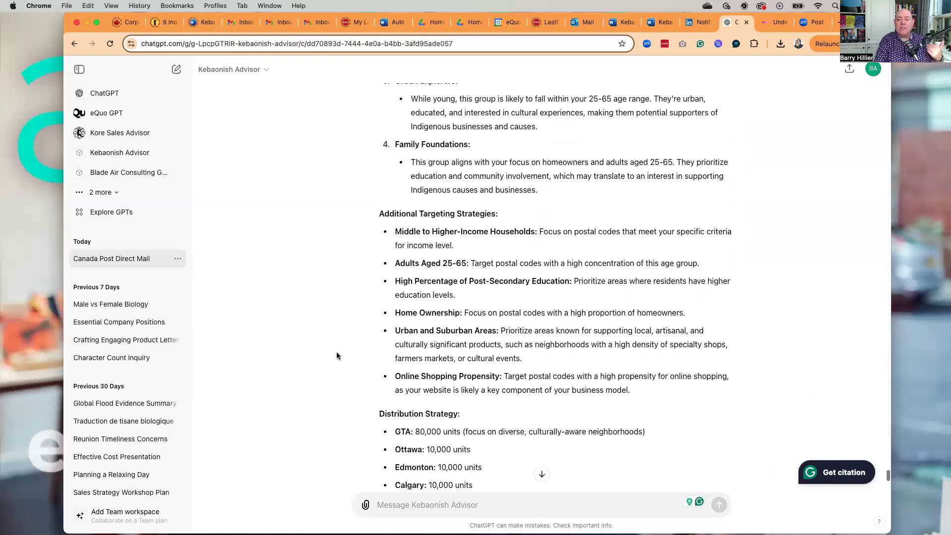
pyautogui.scroll(-10, 337, 356)
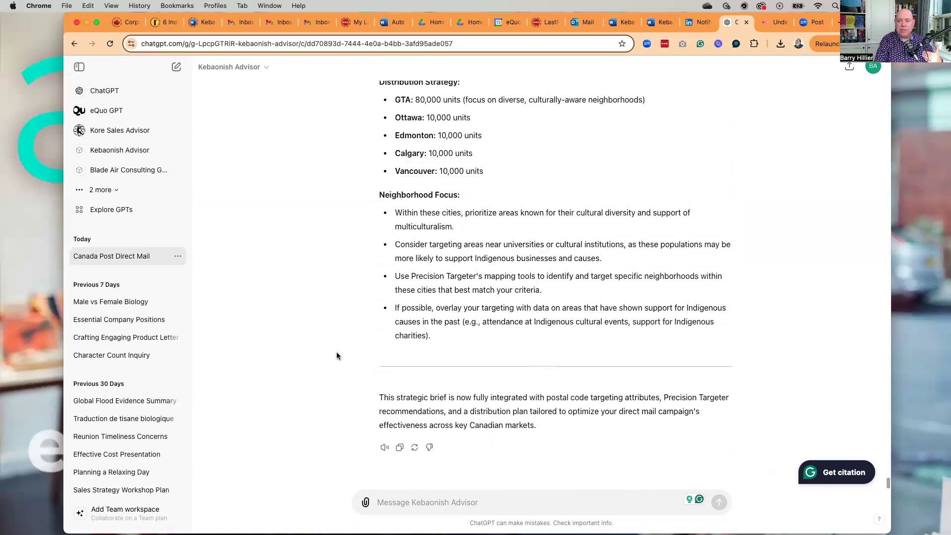